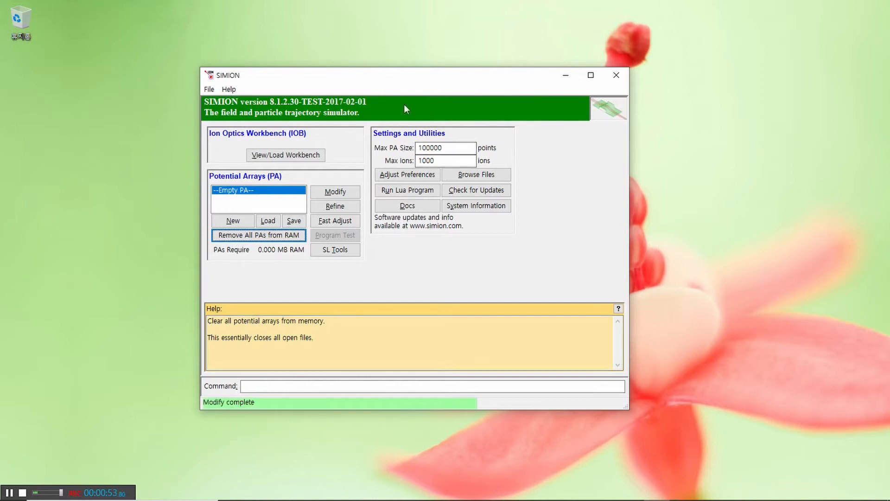
Step: Start a new electric potential array with cylindrical symmetry and Y mirroring
{"action": "left_click", "coordinate": [334, 192]}
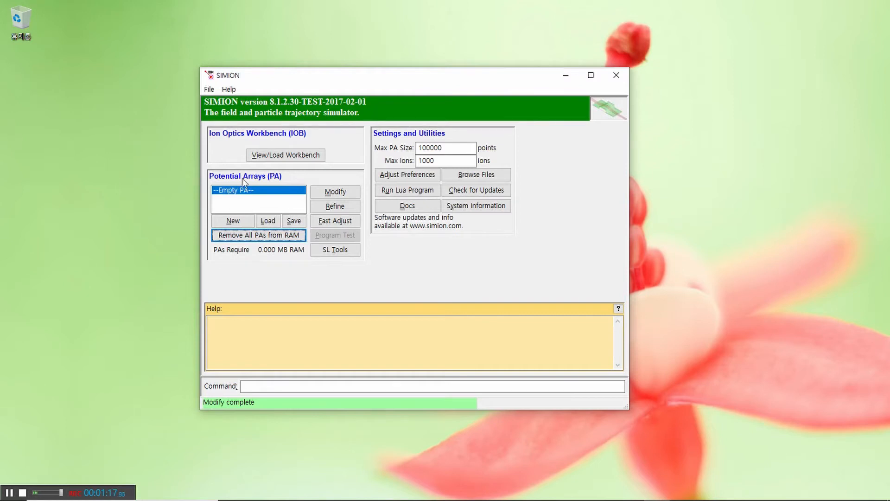
{"action": "left_click", "coordinate": [232, 221]}
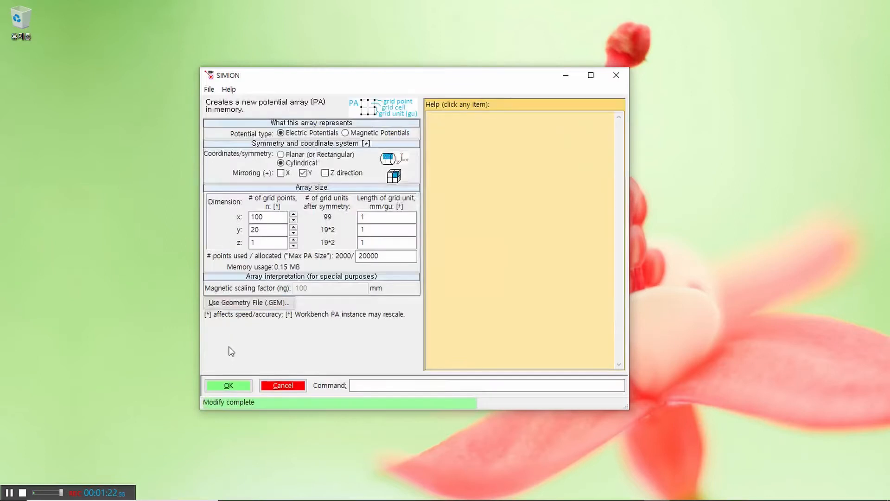
{"action": "left_click_drag", "start_coordinate": [338, 77], "coordinate": [321, 58]}
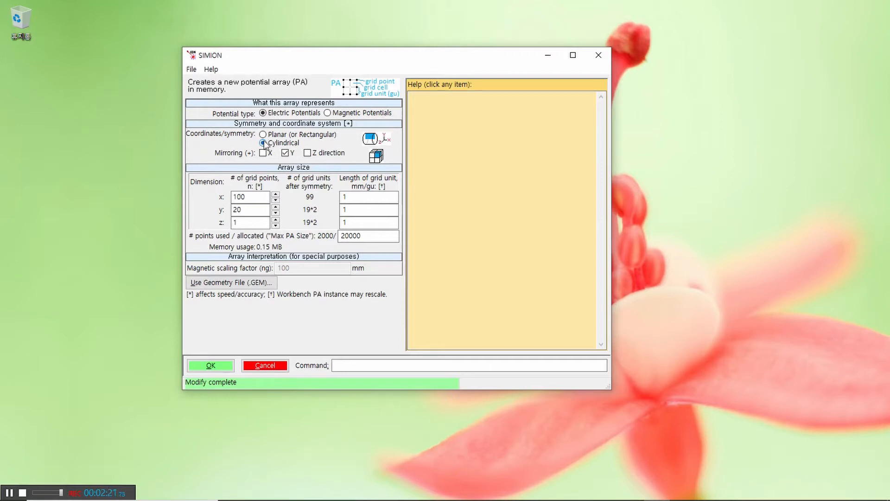
{"action": "left_click", "coordinate": [285, 153]}
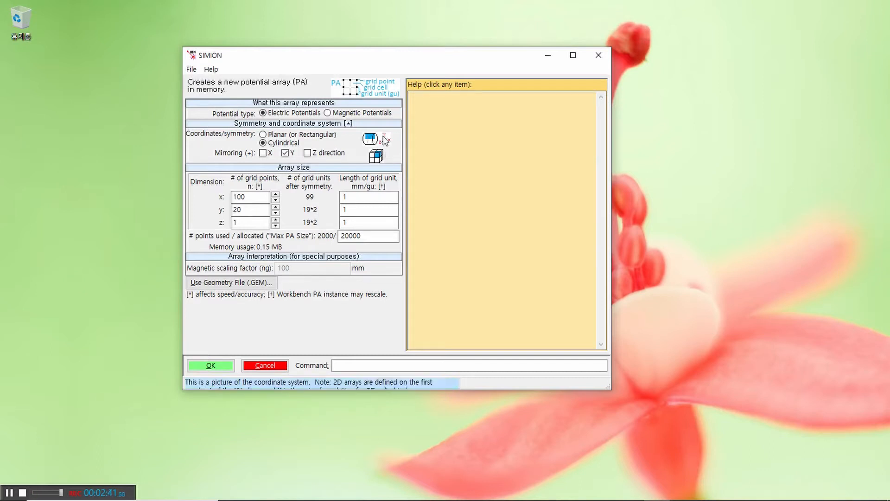
Step: Review the grid point counts for x, y and z and the grid unit length in x
{"action": "left_click", "coordinate": [255, 225]}
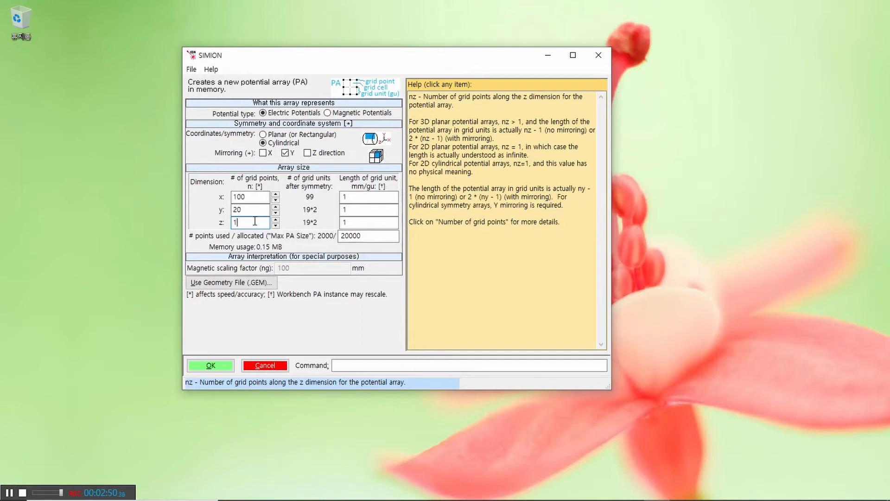
{"action": "key", "text": "Return"}
{"action": "left_click", "coordinate": [246, 222]}
{"action": "left_click_drag", "start_coordinate": [253, 197], "coordinate": [229, 204]}
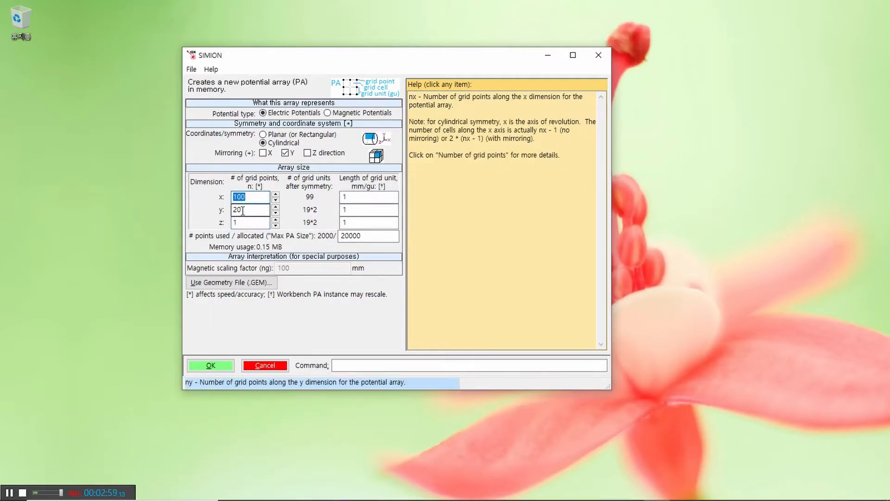
{"action": "double_click", "coordinate": [243, 210]}
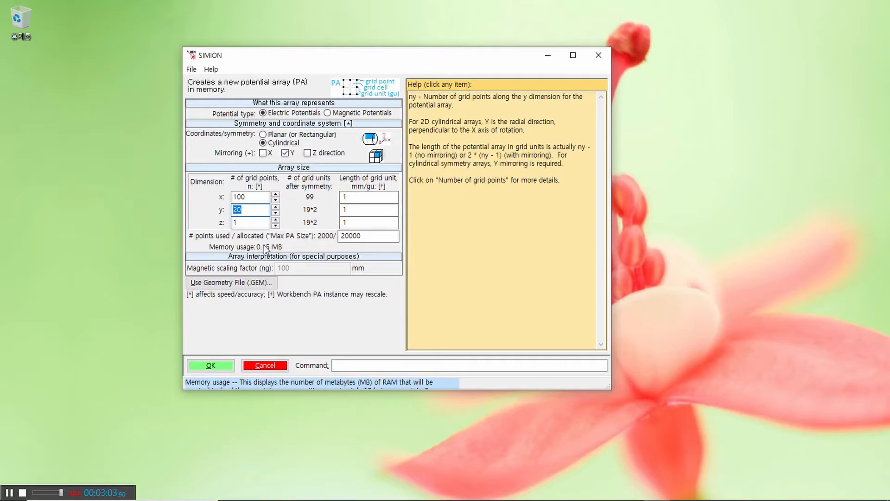
{"action": "double_click", "coordinate": [367, 198]}
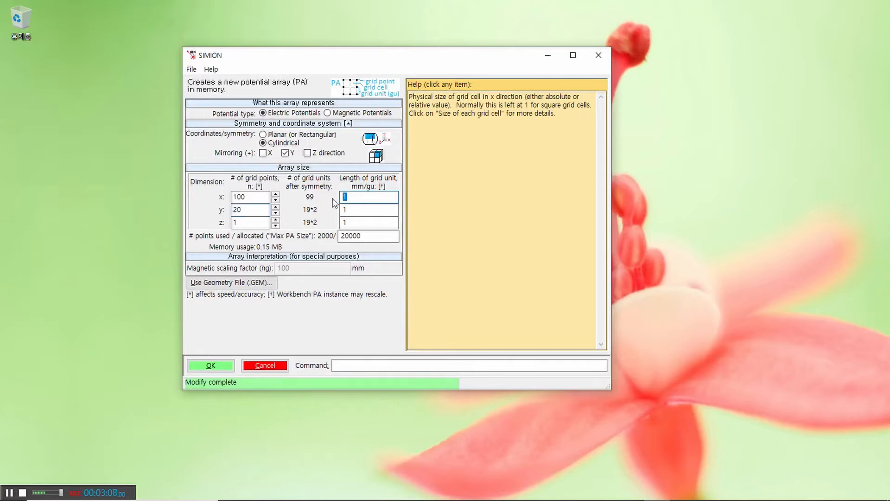
{"action": "left_click", "coordinate": [350, 199]}
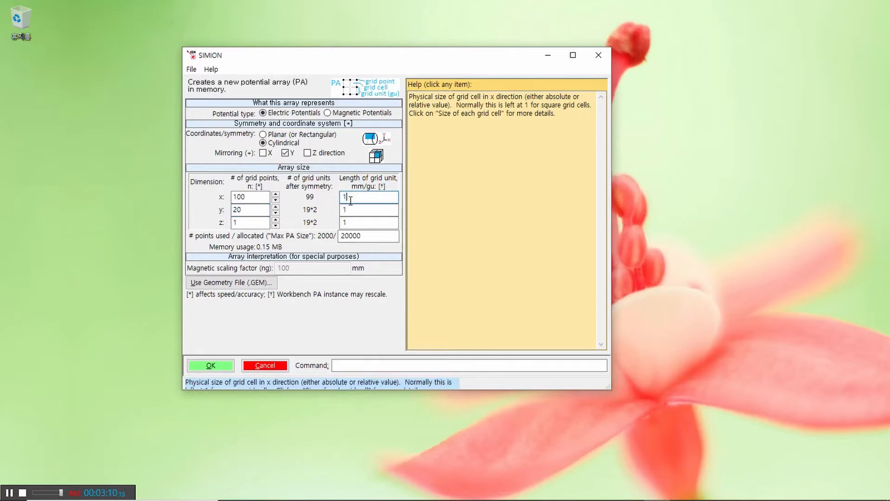
Step: Create the array with 100 grid points in x, 20 in y and 1 in z, at 1 mm per grid unit
{"action": "double_click", "coordinate": [251, 198]}
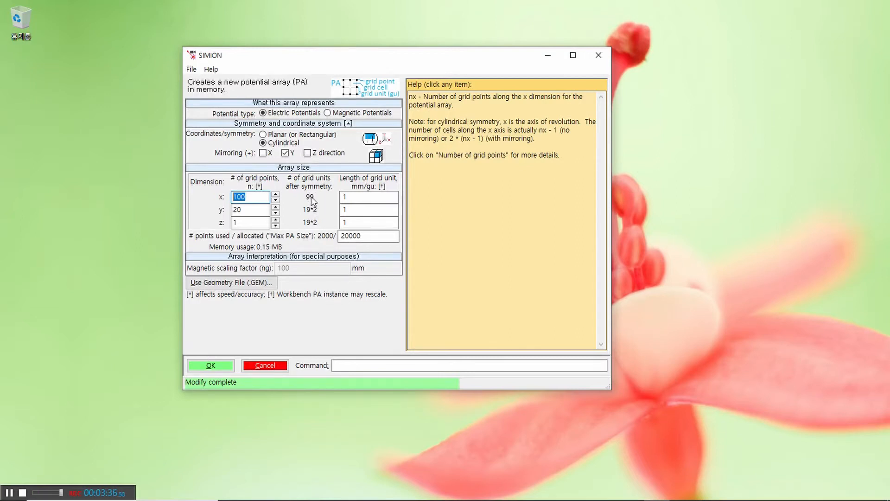
{"action": "left_click", "coordinate": [255, 199]}
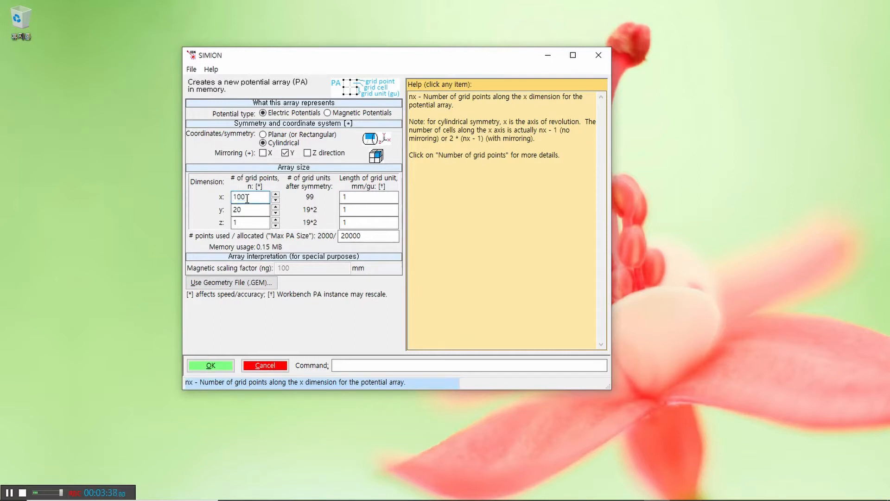
{"action": "left_click", "coordinate": [245, 210]}
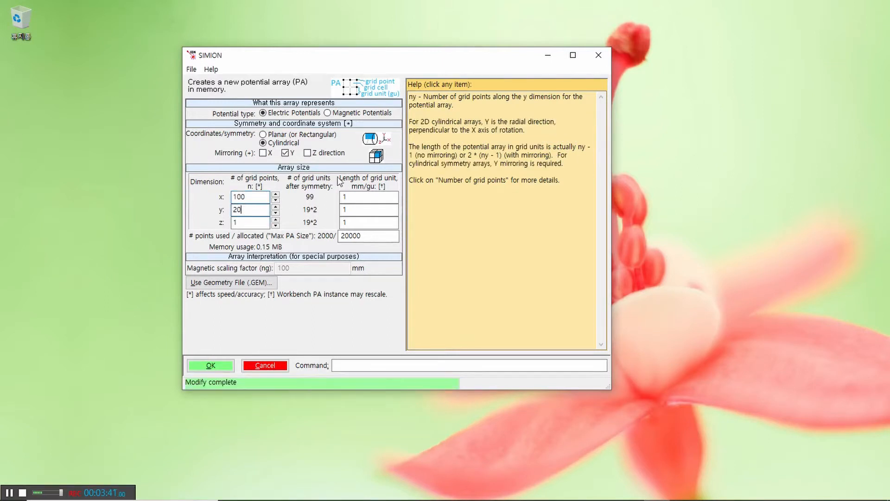
{"action": "key", "text": "Return"}
{"action": "left_click_drag", "start_coordinate": [250, 209], "coordinate": [229, 210]}
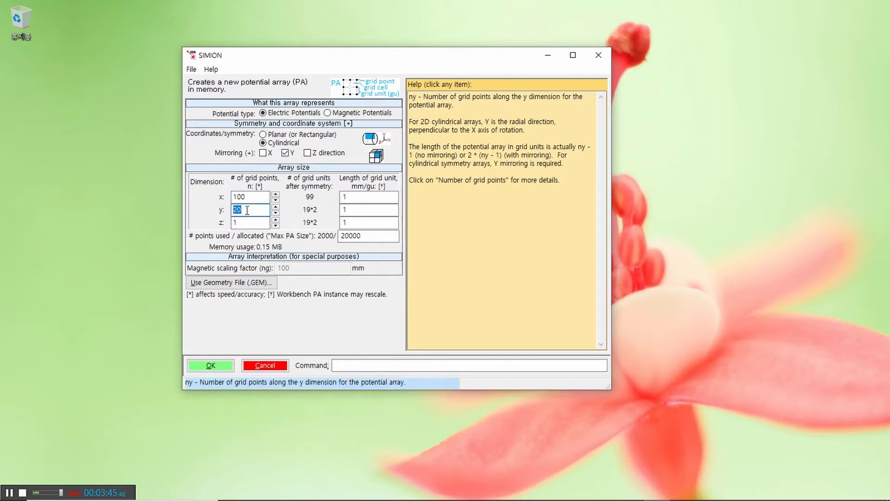
{"action": "left_click", "coordinate": [248, 210]}
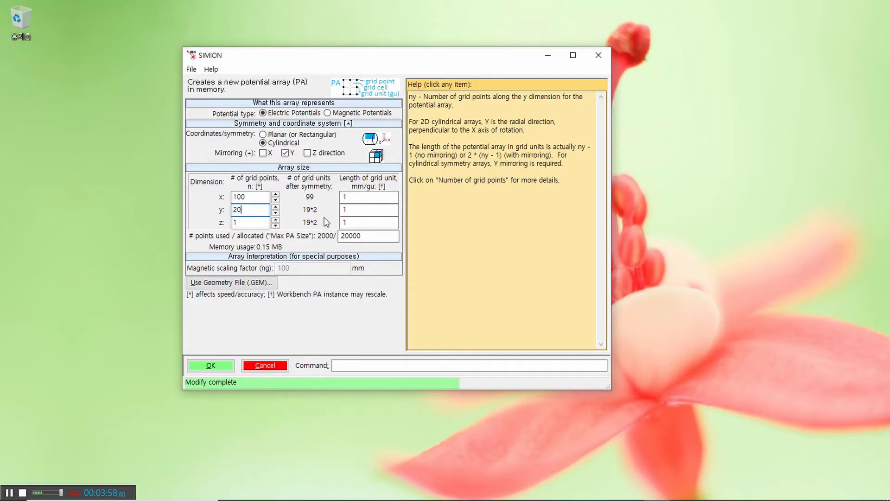
{"action": "left_click", "coordinate": [215, 366]}
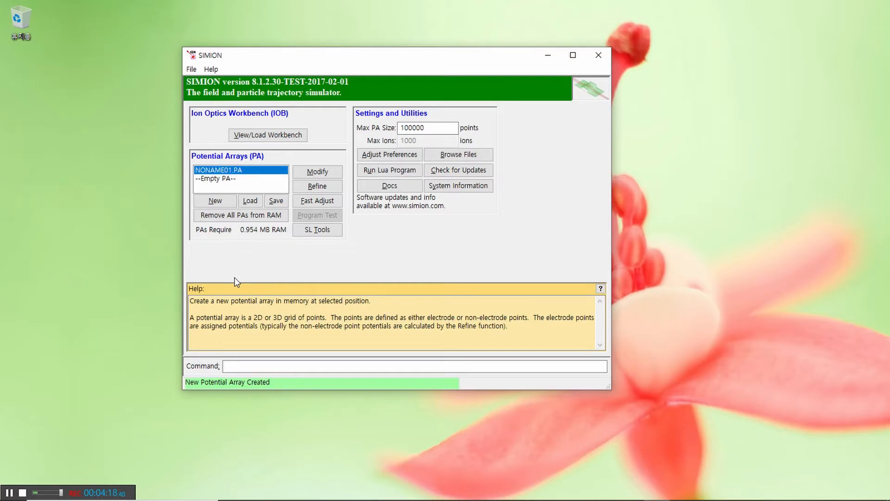
Step: Save the potential array as einzel.pa in a new folder named Einzel Lens inside the documents folder
{"action": "left_click", "coordinate": [276, 200]}
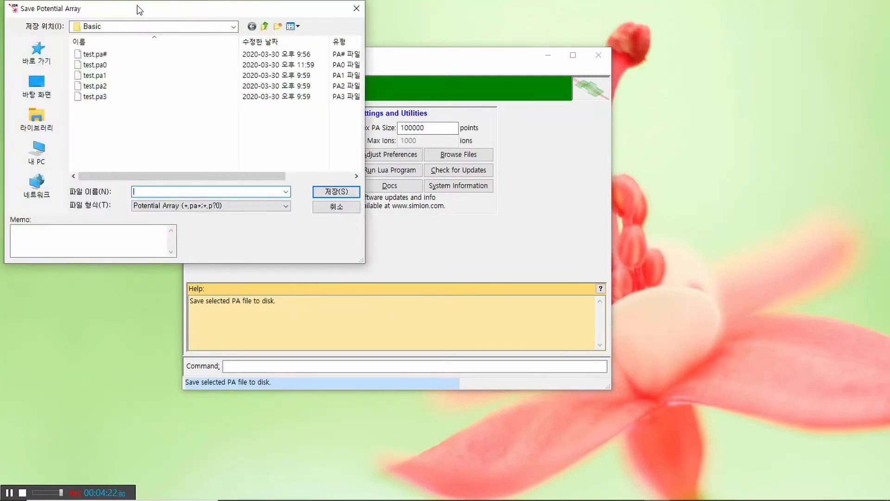
{"action": "left_click_drag", "start_coordinate": [139, 9], "coordinate": [491, 45]}
{"action": "left_click", "coordinate": [642, 99]}
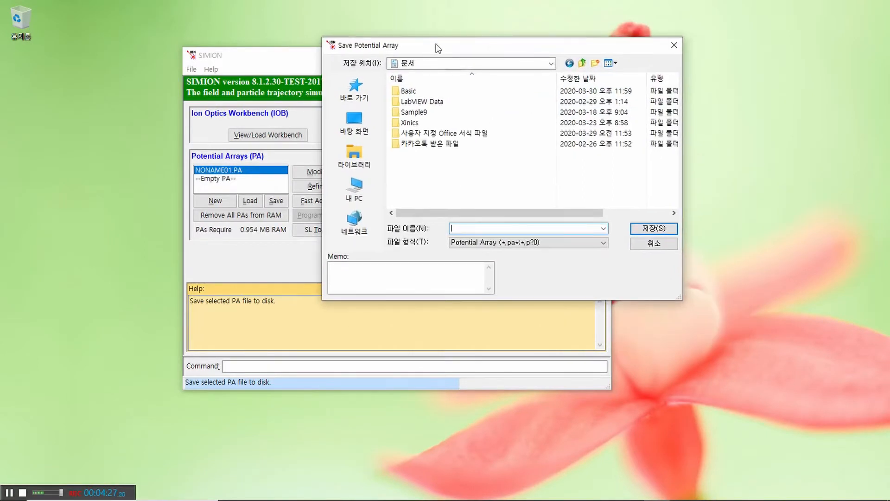
{"action": "left_click_drag", "start_coordinate": [436, 44], "coordinate": [433, 71]}
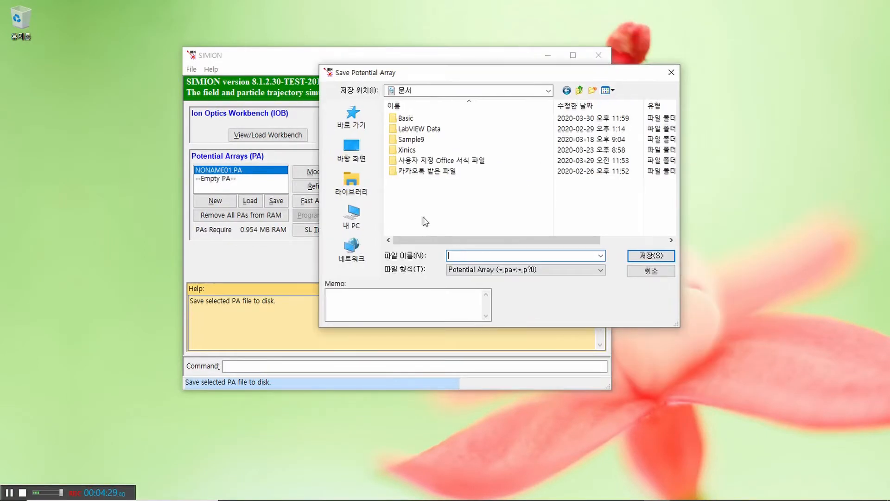
{"action": "right_click", "coordinate": [431, 199]}
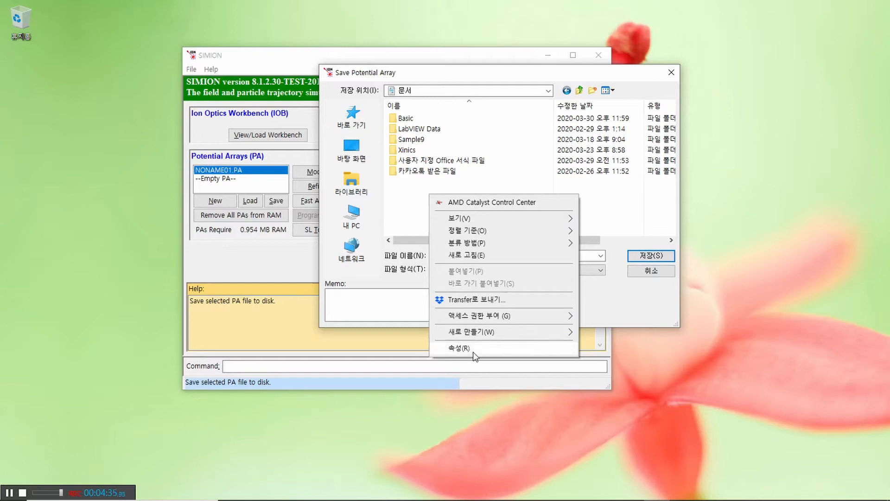
{"action": "mouse_move", "coordinate": [472, 338]}
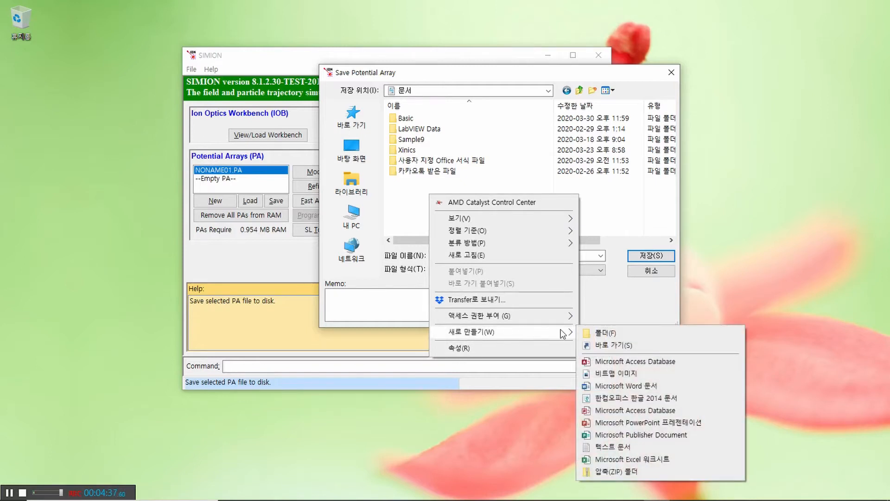
{"action": "left_click", "coordinate": [598, 332]}
{"action": "type", "text": "ㅌ"}
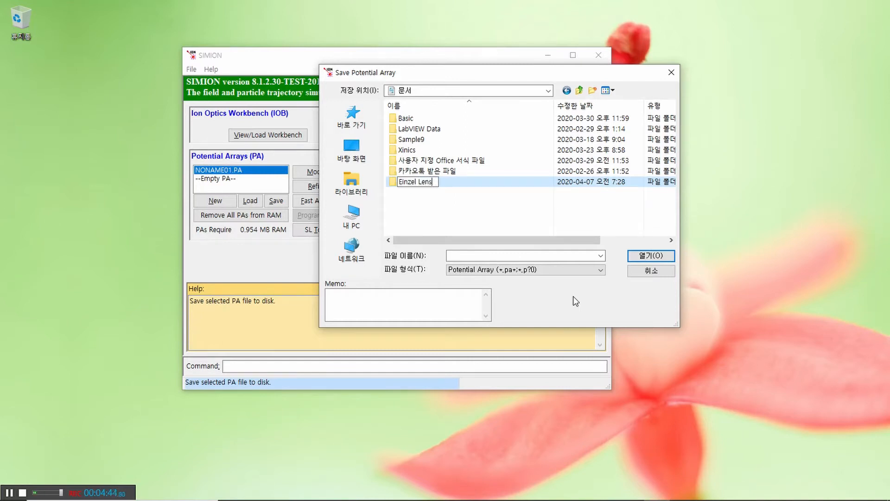
{"action": "key", "text": "Return"}
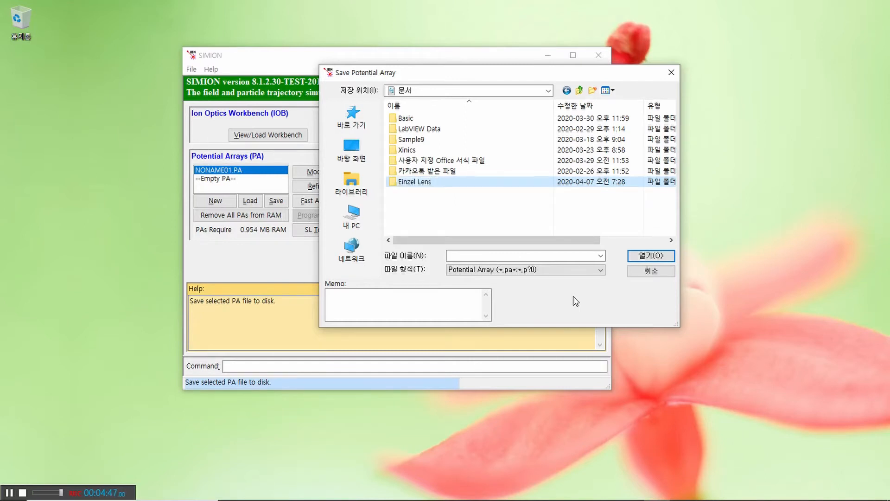
{"action": "double_click", "coordinate": [416, 182]}
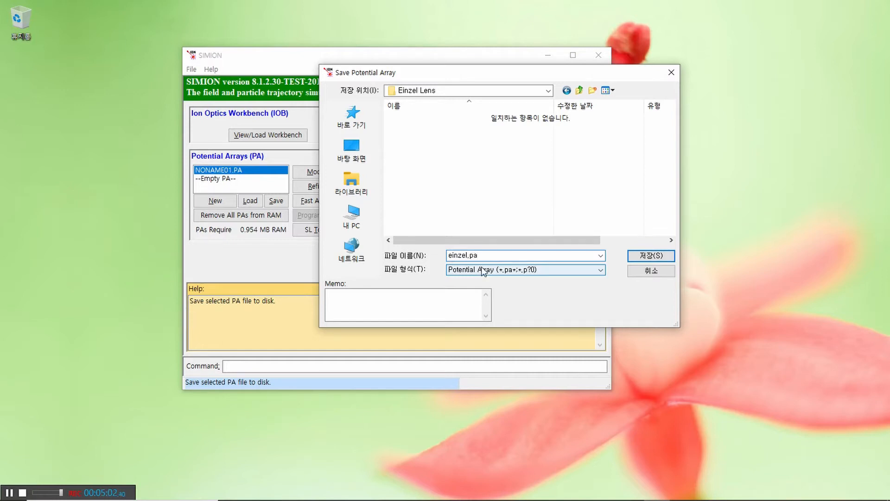
{"action": "left_click", "coordinate": [644, 256]}
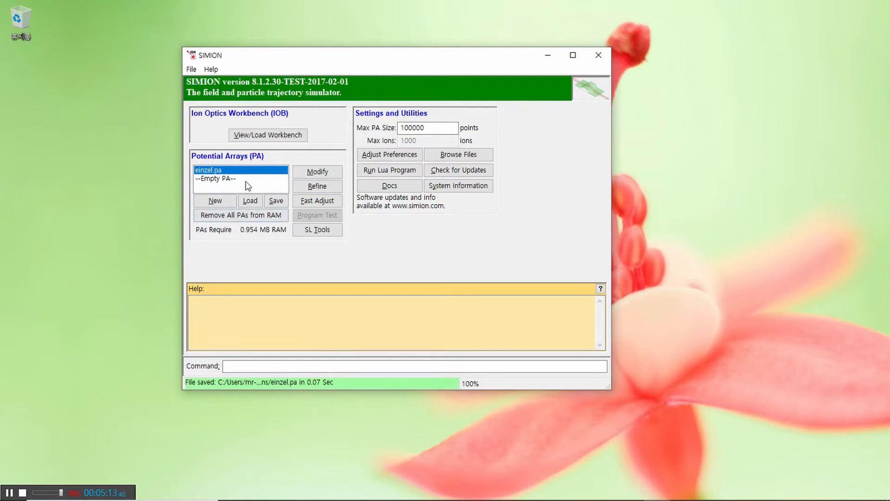
Step: Open the einzel.pa array for modification and maximize the window
{"action": "left_click", "coordinate": [230, 178]}
{"action": "left_click", "coordinate": [230, 170]}
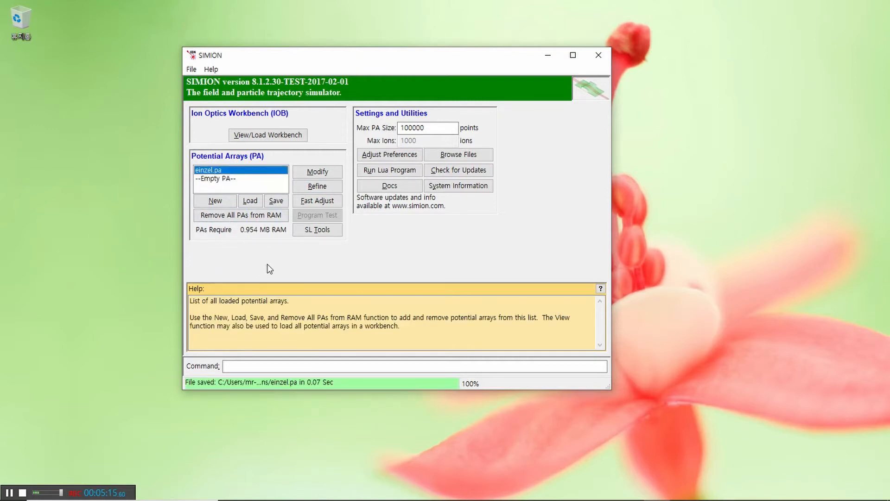
{"action": "left_click", "coordinate": [315, 172]}
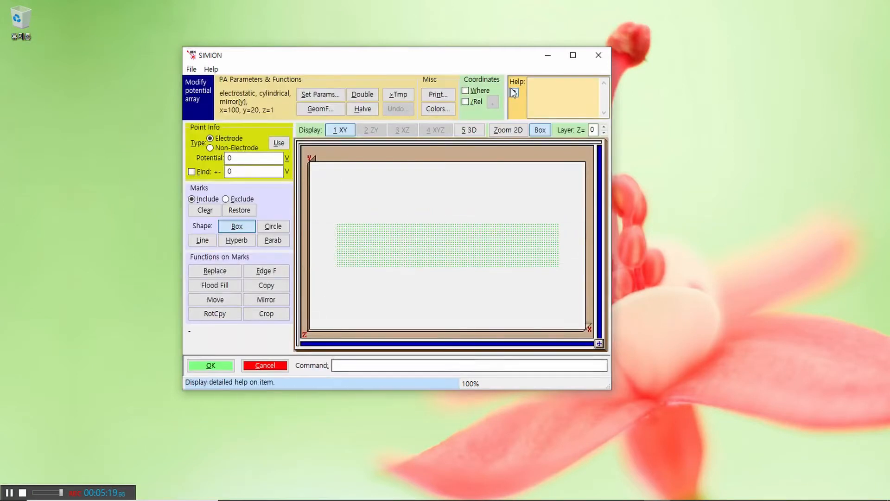
{"action": "left_click_drag", "start_coordinate": [487, 58], "coordinate": [456, 37]}
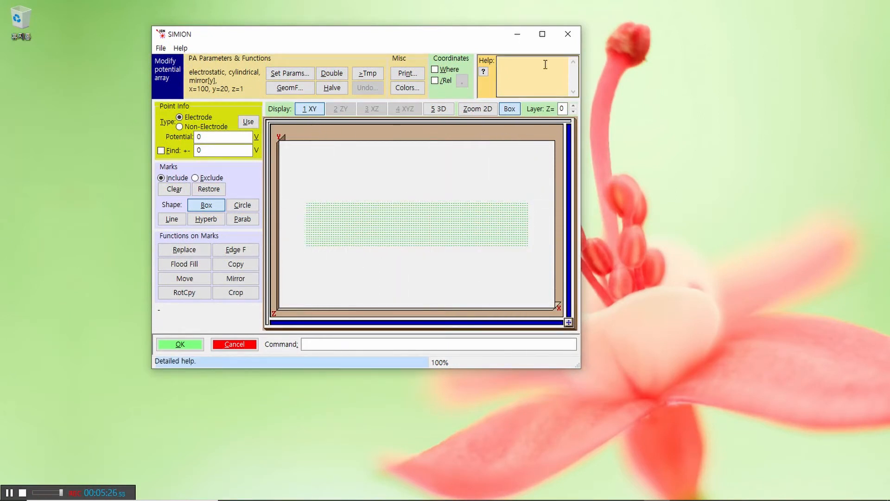
{"action": "left_click", "coordinate": [541, 35]}
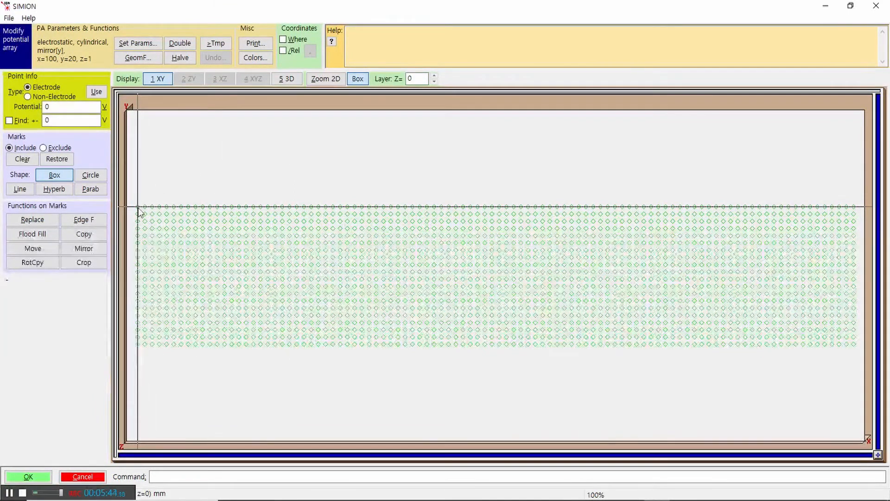
Step: Mark a two-row box along the left third of the array's upper edge and replace its points with 0 V electrode points
{"action": "double_click", "coordinate": [45, 108]}
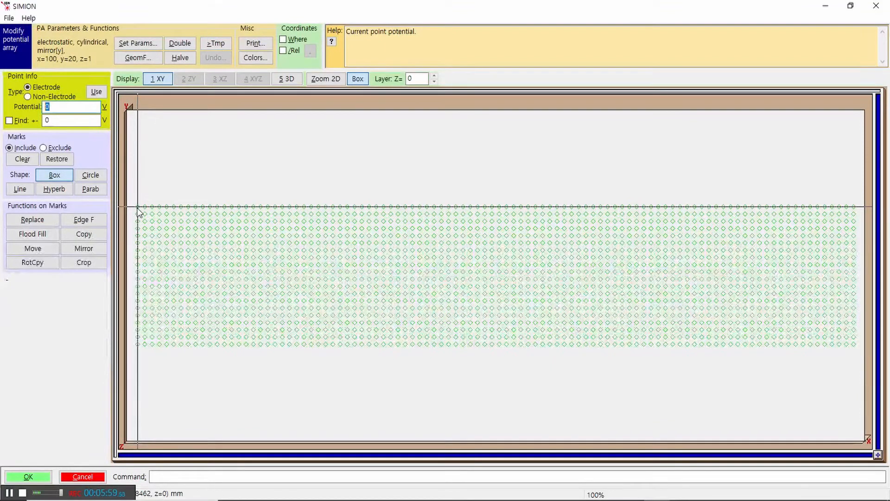
{"action": "left_click", "coordinate": [64, 175]}
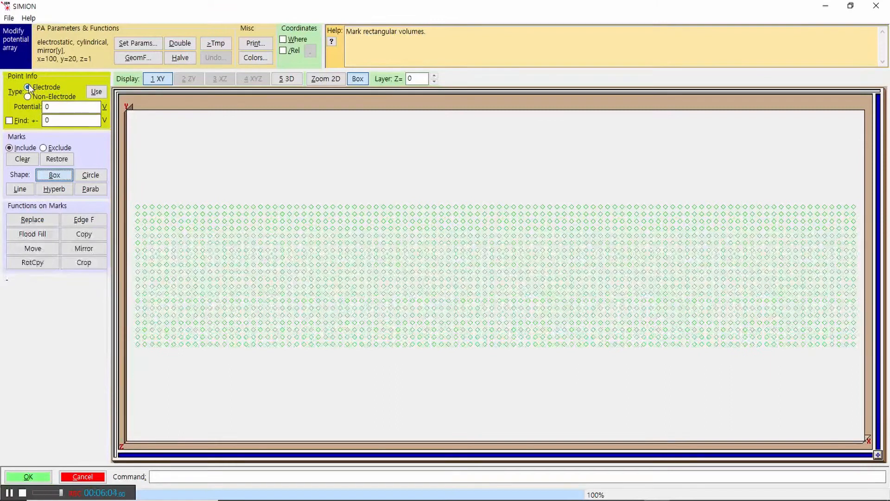
{"action": "left_click", "coordinate": [60, 109]}
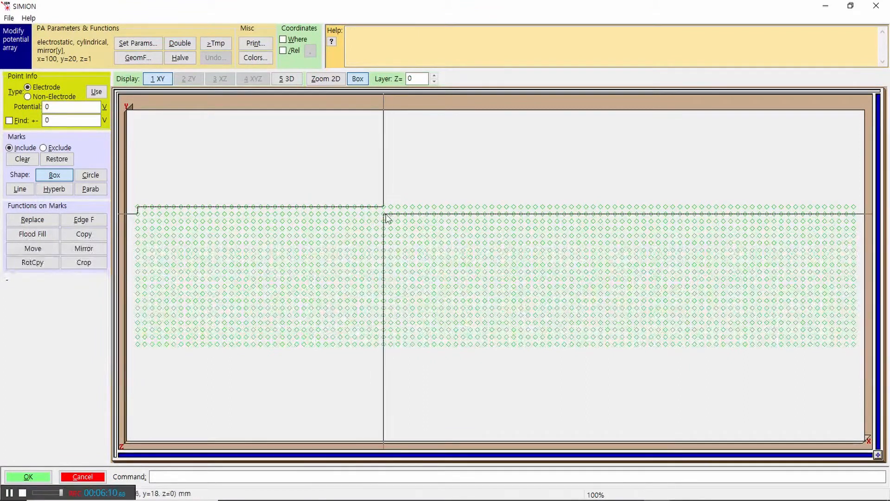
{"action": "left_click_drag", "start_coordinate": [384, 214], "coordinate": [384, 214]}
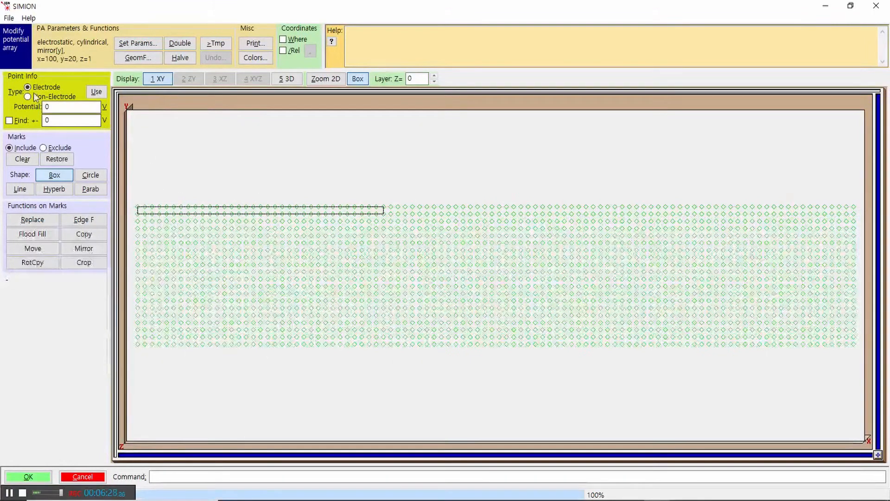
{"action": "left_click", "coordinate": [39, 224]}
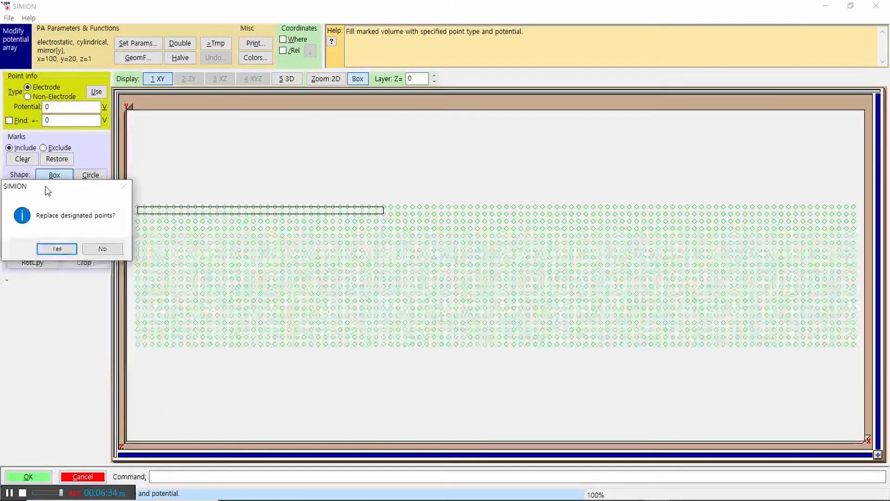
{"action": "left_click_drag", "start_coordinate": [44, 186], "coordinate": [143, 191]}
{"action": "left_click", "coordinate": [154, 254]}
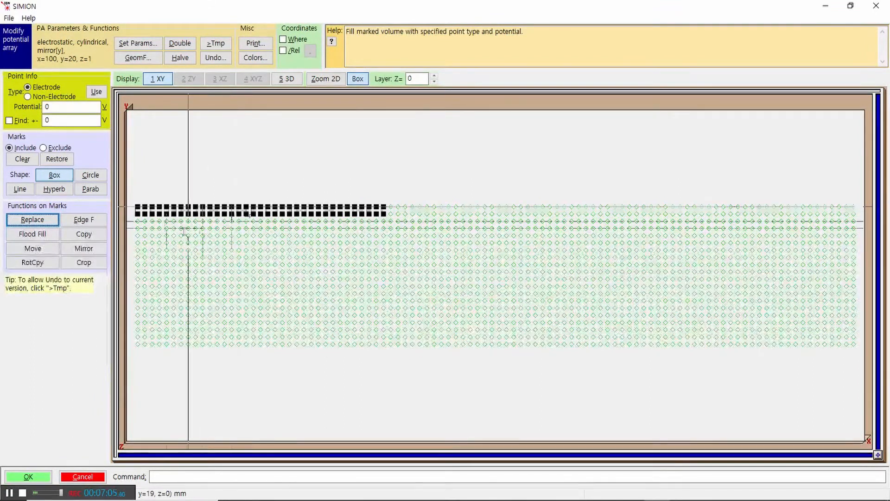
Step: Mark a two-row box along the middle of the upper edge, one column past the first electrode, and replace its points with 100 V electrode points
{"action": "left_click", "coordinate": [60, 175]}
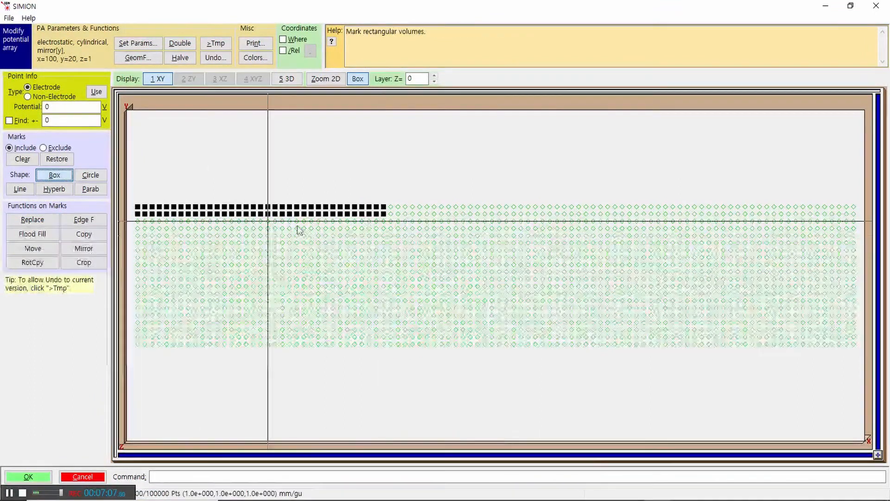
{"action": "left_click_drag", "start_coordinate": [399, 209], "coordinate": [573, 218]}
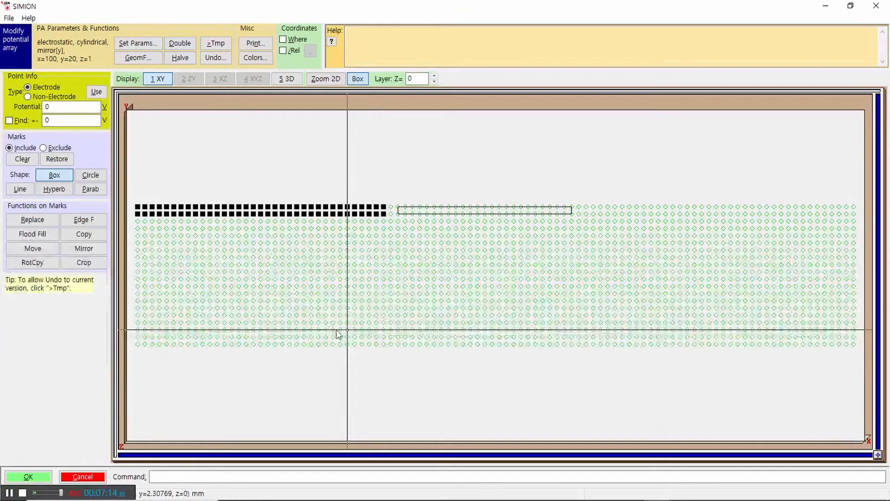
{"action": "left_click_drag", "start_coordinate": [54, 108], "coordinate": [21, 105]}
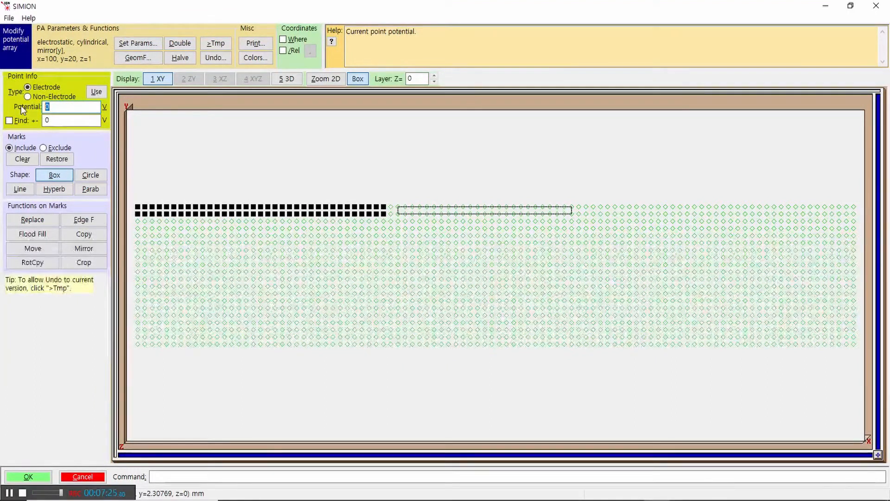
{"action": "type", "text": "1"}
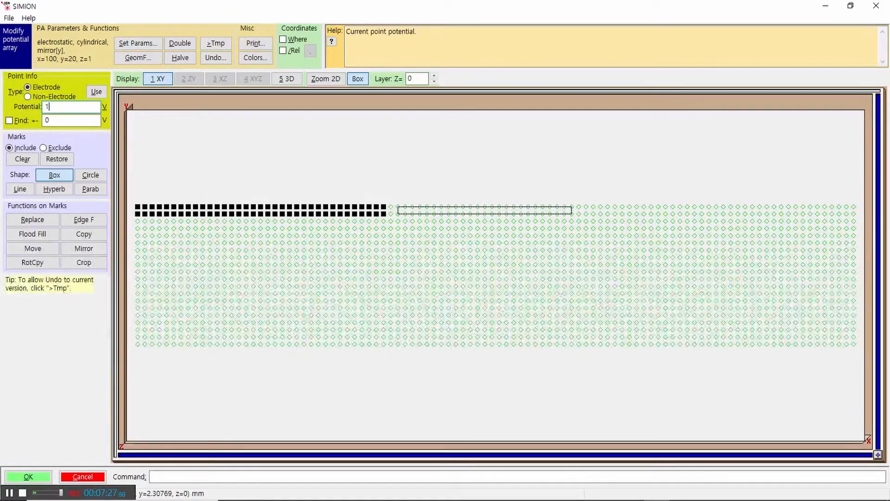
{"action": "type", "text": "00"}
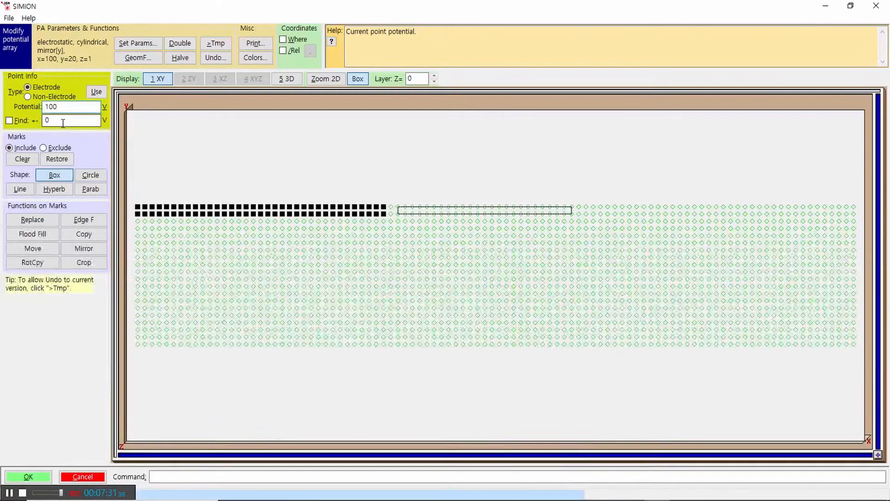
{"action": "left_click", "coordinate": [33, 221]}
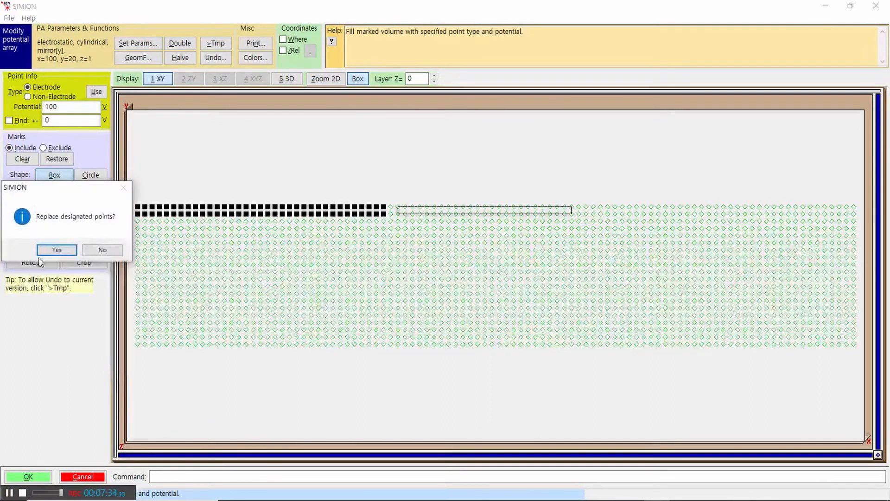
{"action": "left_click_drag", "start_coordinate": [56, 189], "coordinate": [327, 271]}
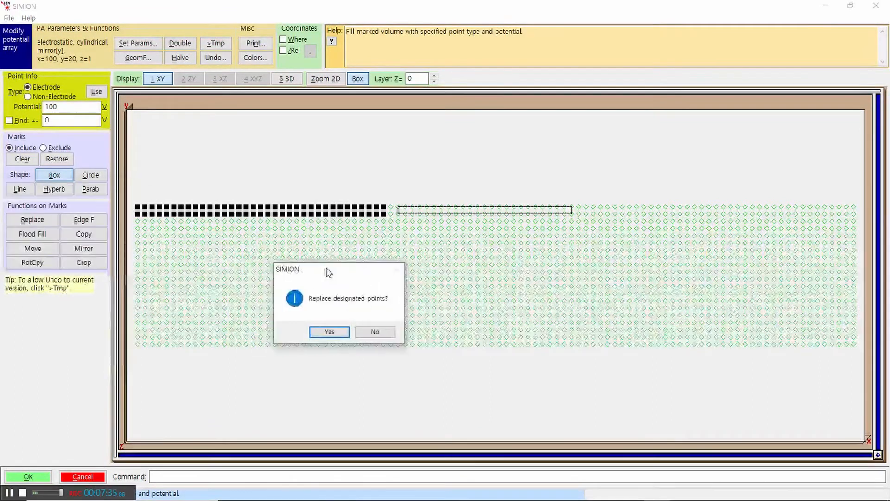
{"action": "left_click", "coordinate": [332, 334]}
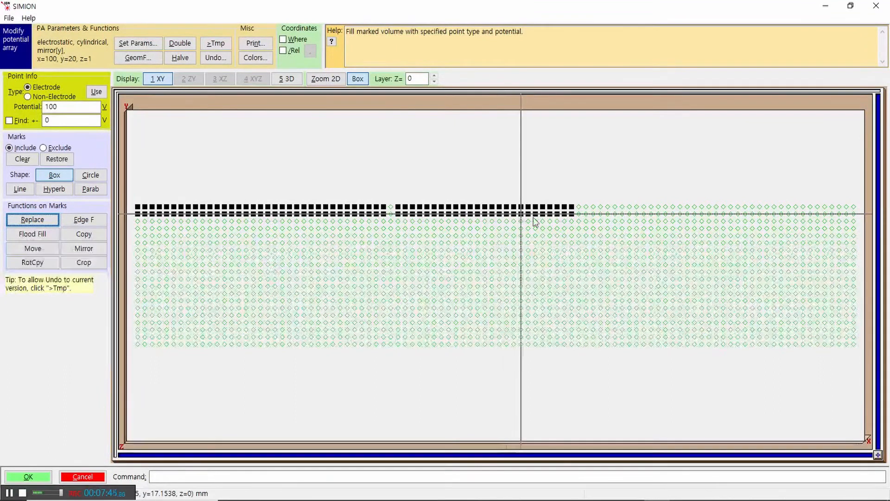
Step: Mark a two-row box from one column past the middle electrode to the array's end and replace its points with 0 V electrode points
{"action": "left_click_drag", "start_coordinate": [586, 207], "coordinate": [857, 214]}
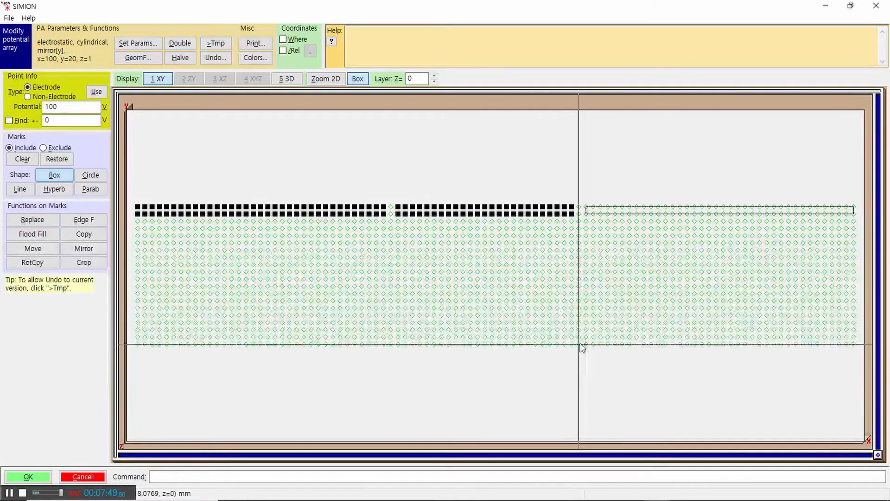
{"action": "double_click", "coordinate": [66, 108]}
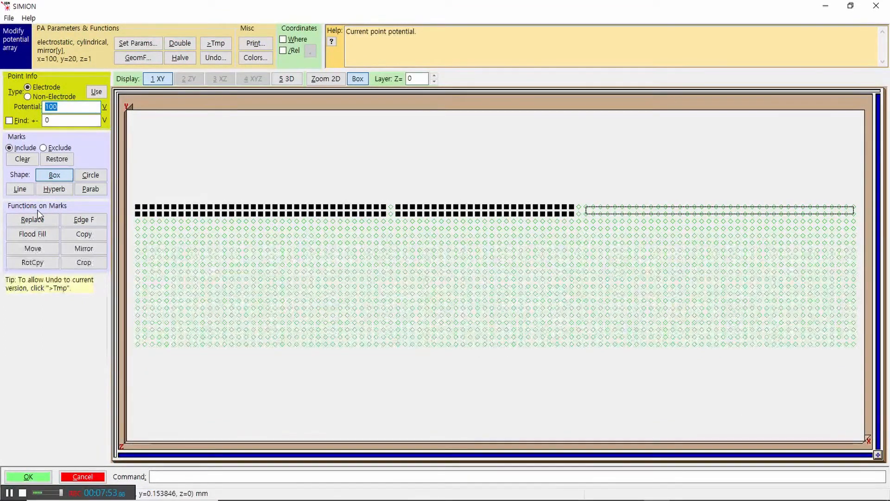
{"action": "type", "text": "0"}
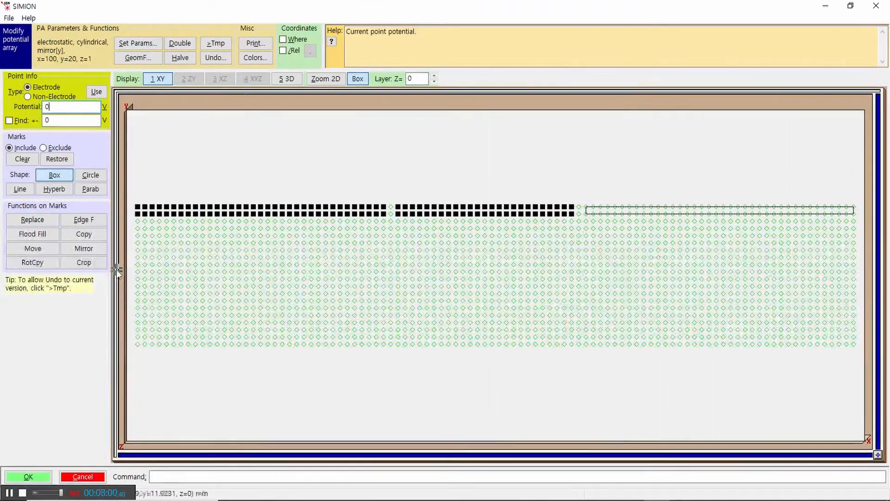
{"action": "left_click", "coordinate": [28, 221]}
{"action": "left_click", "coordinate": [57, 246]}
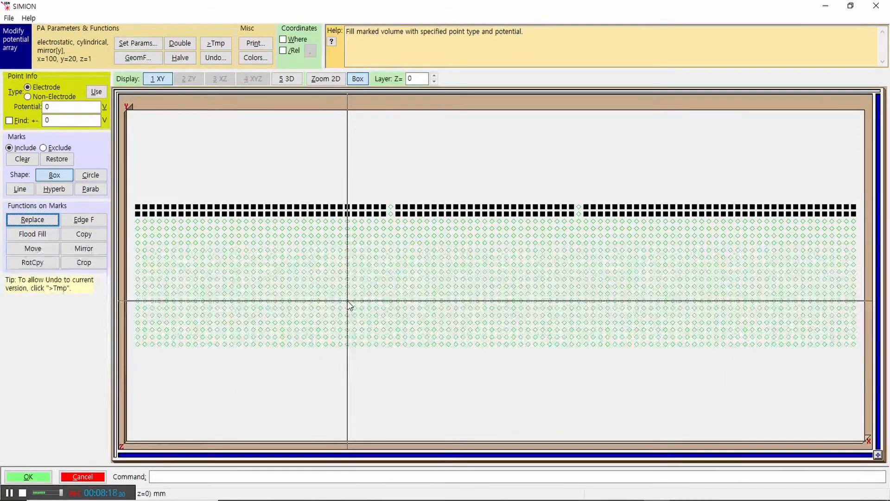
Step: Display the array in 3D and examine the three cylindrical electrodes from the side and through both open ends
{"action": "left_click", "coordinate": [286, 78]}
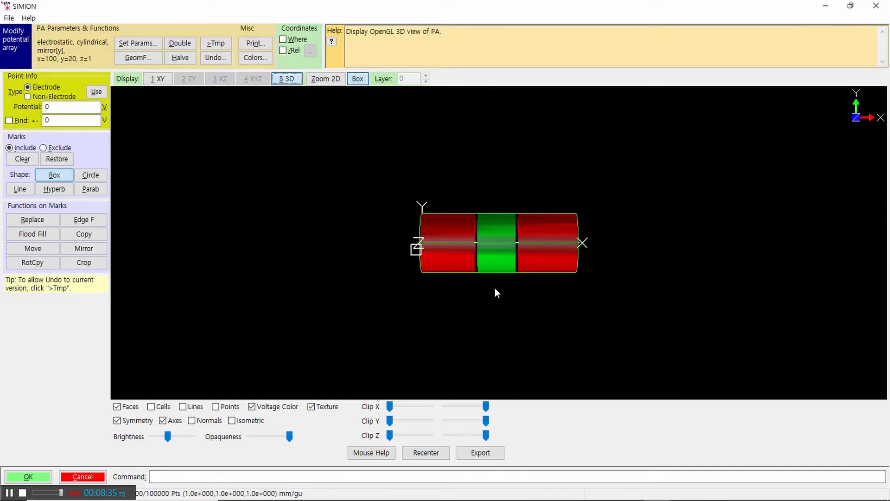
{"action": "left_click_drag", "start_coordinate": [533, 278], "coordinate": [424, 271]}
{"action": "left_click_drag", "start_coordinate": [625, 222], "coordinate": [443, 283]}
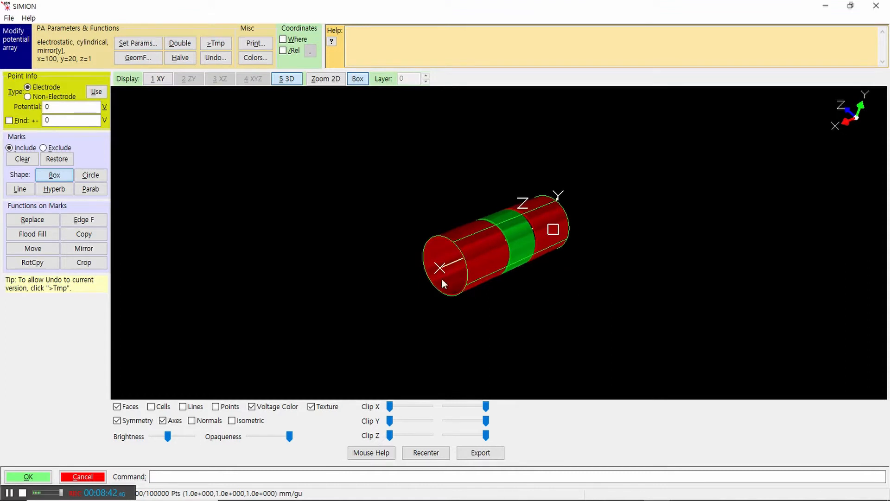
{"action": "left_click_drag", "start_coordinate": [403, 261], "coordinate": [523, 258]}
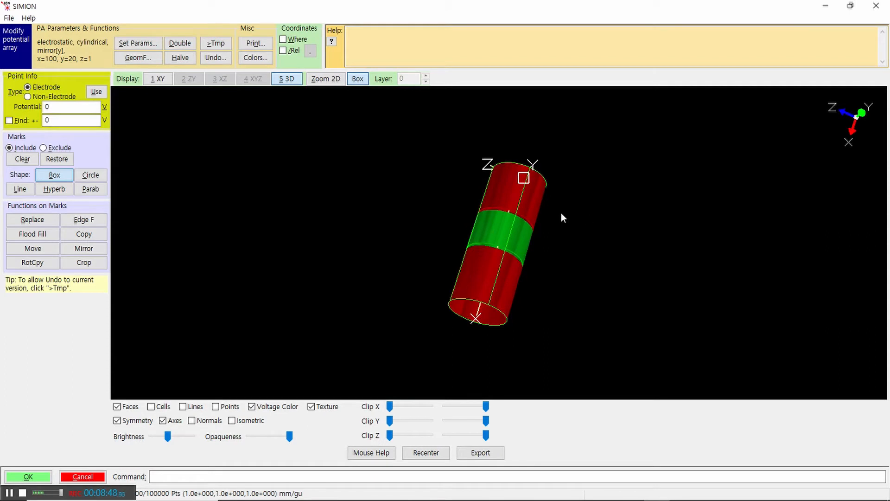
{"action": "left_click_drag", "start_coordinate": [574, 207], "coordinate": [509, 281]}
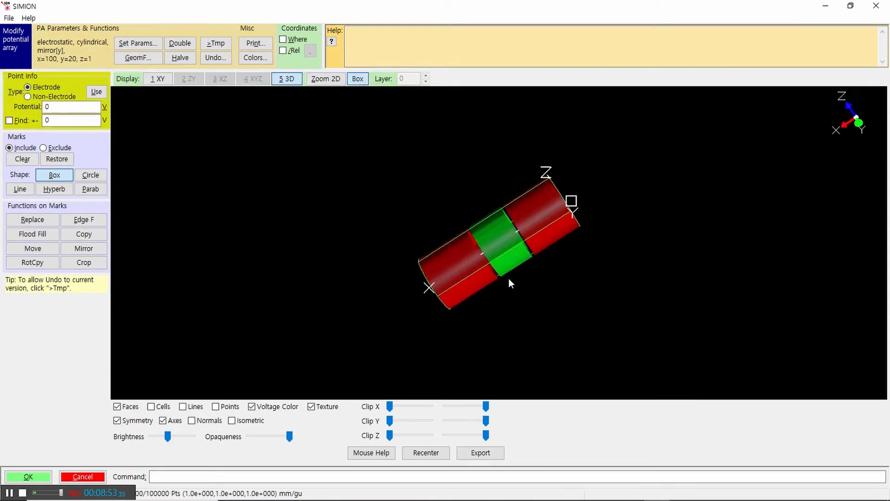
{"action": "left_click_drag", "start_coordinate": [400, 222], "coordinate": [615, 203]}
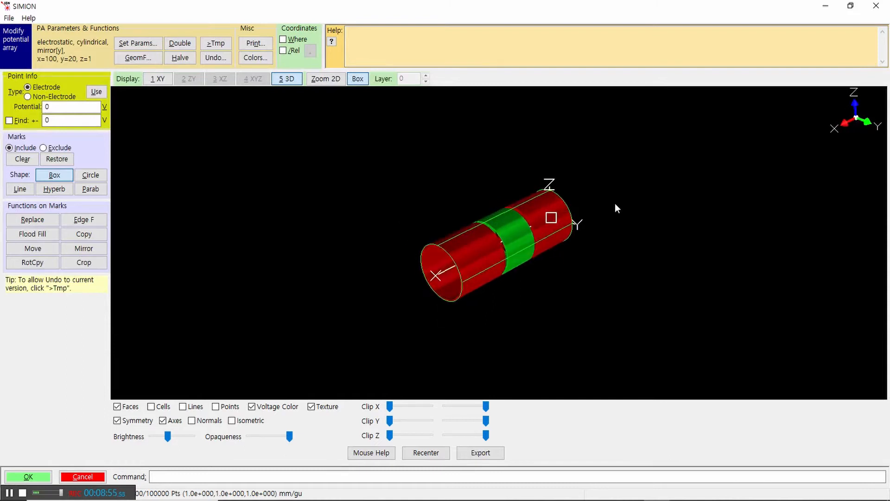
{"action": "left_click_drag", "start_coordinate": [411, 272], "coordinate": [580, 245]}
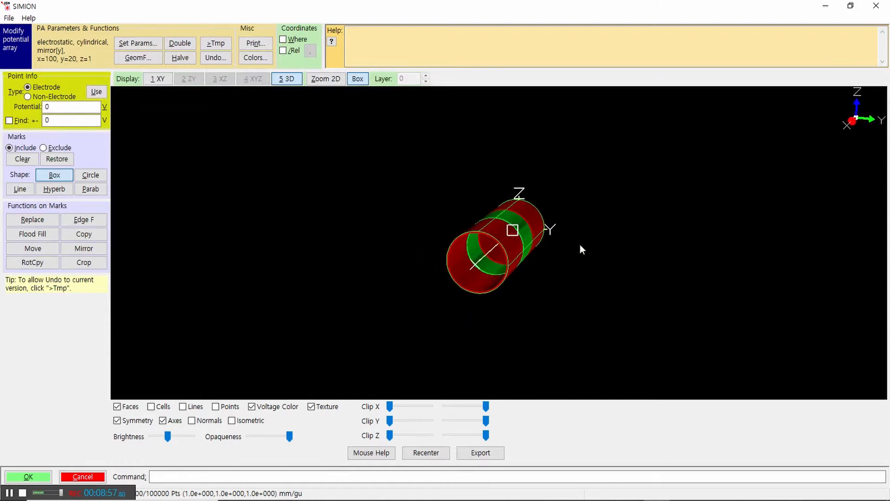
{"action": "left_click_drag", "start_coordinate": [599, 184], "coordinate": [591, 158]}
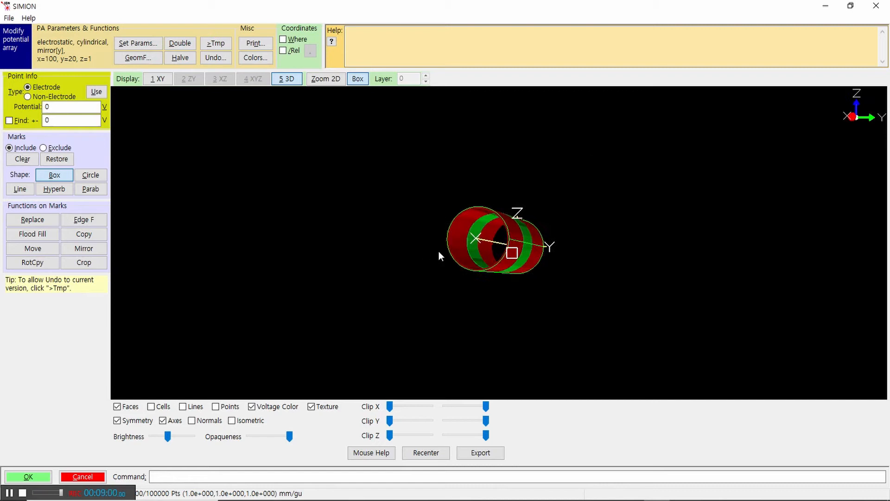
{"action": "left_click_drag", "start_coordinate": [438, 252], "coordinate": [558, 271]}
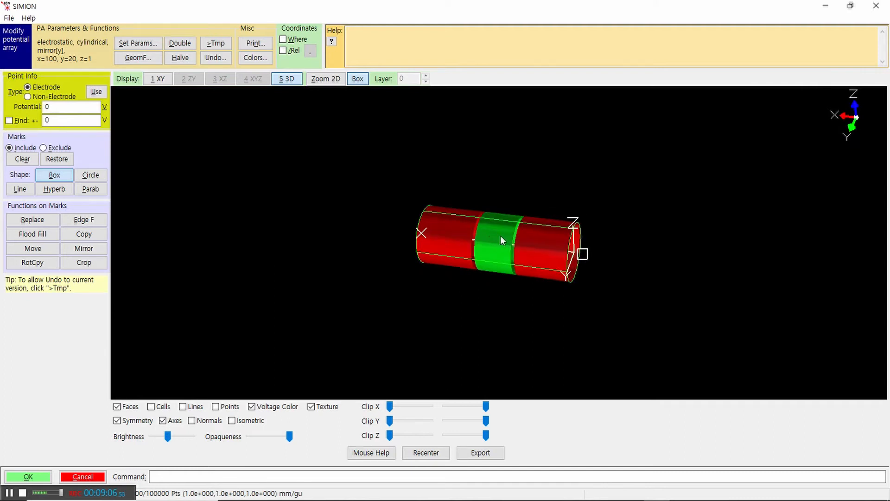
{"action": "left_click_drag", "start_coordinate": [607, 234], "coordinate": [582, 265]}
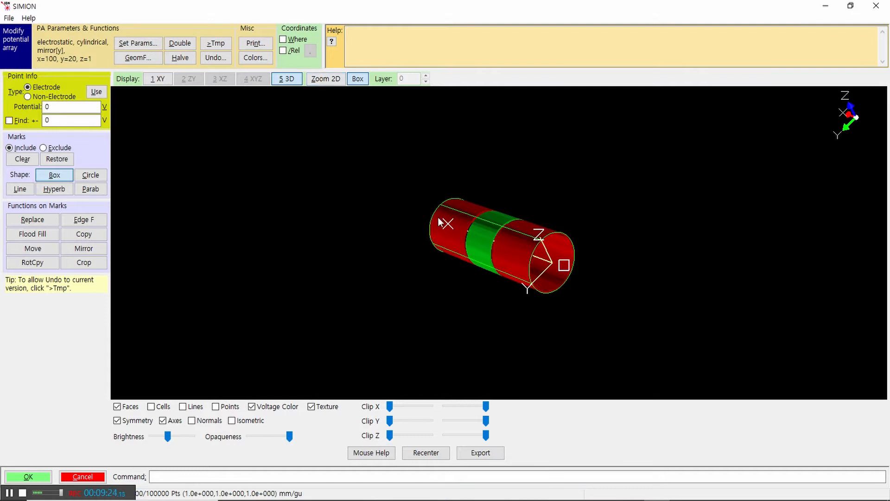
Step: Enlarge boxed areas of the 3D lens and inspect the gaps between electrodes and the open cylinder ends up close
{"action": "left_click_drag", "start_coordinate": [409, 174], "coordinate": [516, 269]}
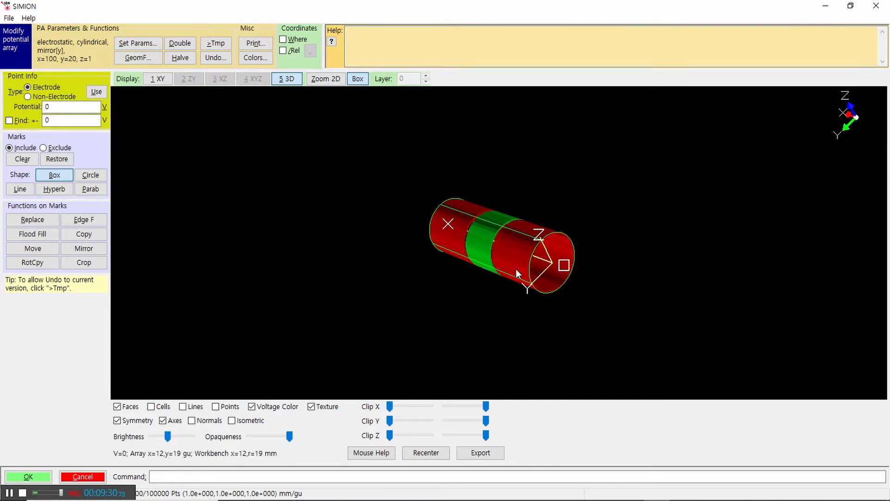
{"action": "left_click_drag", "start_coordinate": [405, 174], "coordinate": [521, 280]}
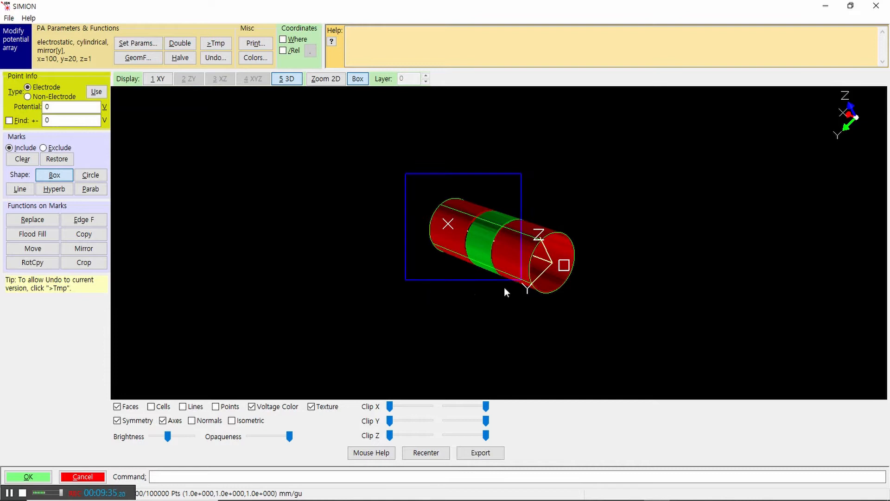
{"action": "left_click", "coordinate": [330, 79]}
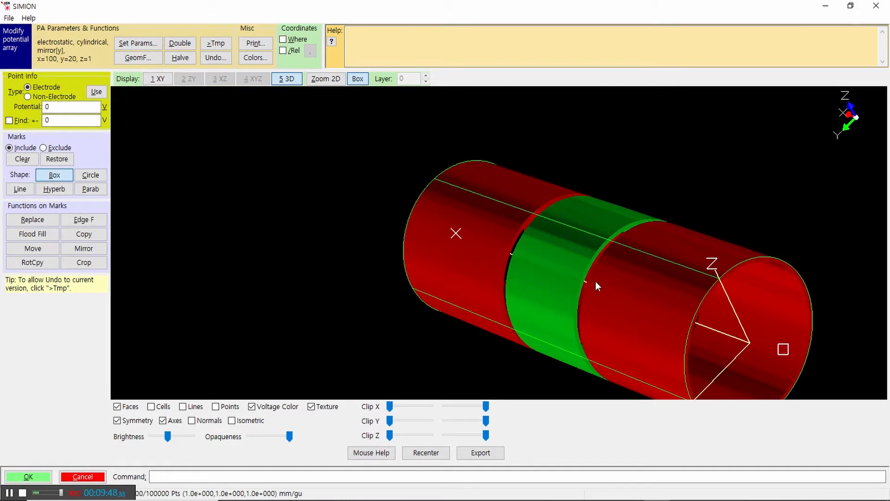
{"action": "left_click_drag", "start_coordinate": [705, 237], "coordinate": [511, 226]}
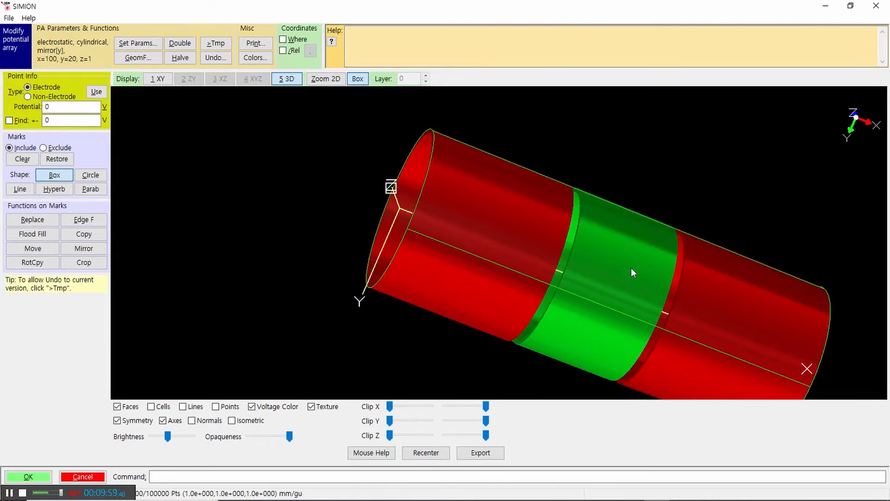
{"action": "scroll", "coordinate": [692, 193], "scroll_direction": "down", "scroll_amount": 3}
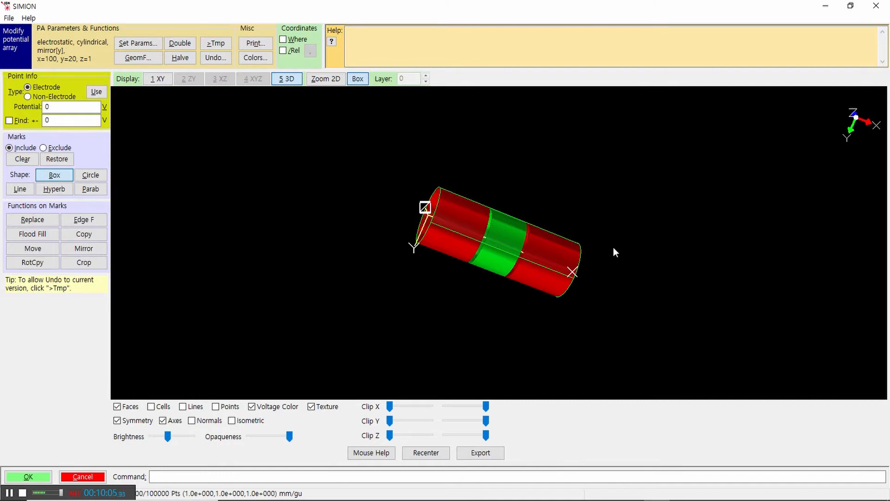
{"action": "left_click_drag", "start_coordinate": [393, 165], "coordinate": [532, 290]}
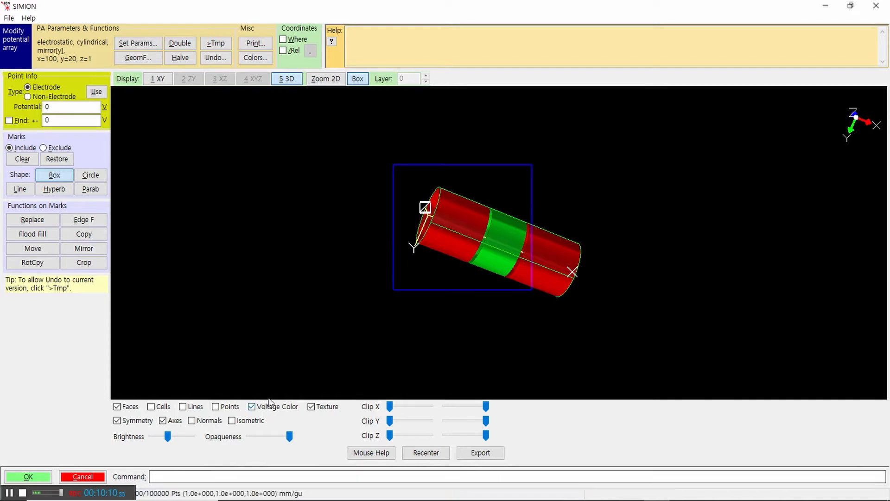
{"action": "right_click", "coordinate": [567, 206]}
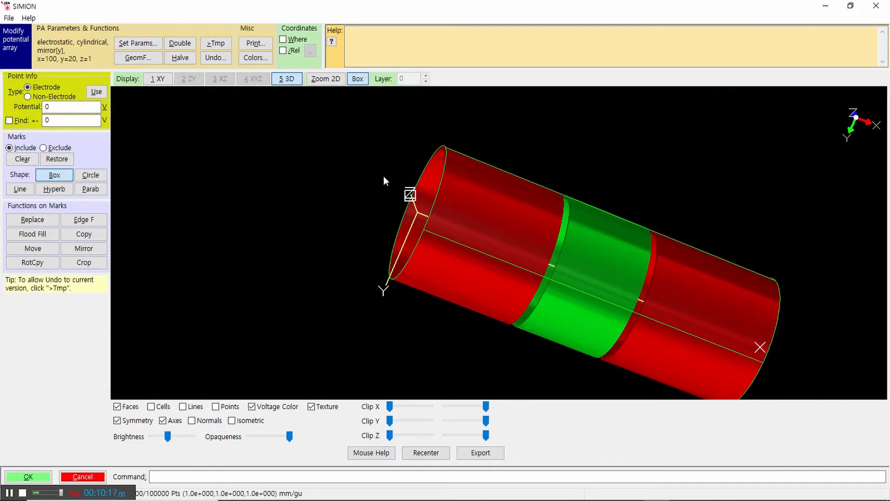
{"action": "left_click_drag", "start_coordinate": [380, 171], "coordinate": [464, 263]}
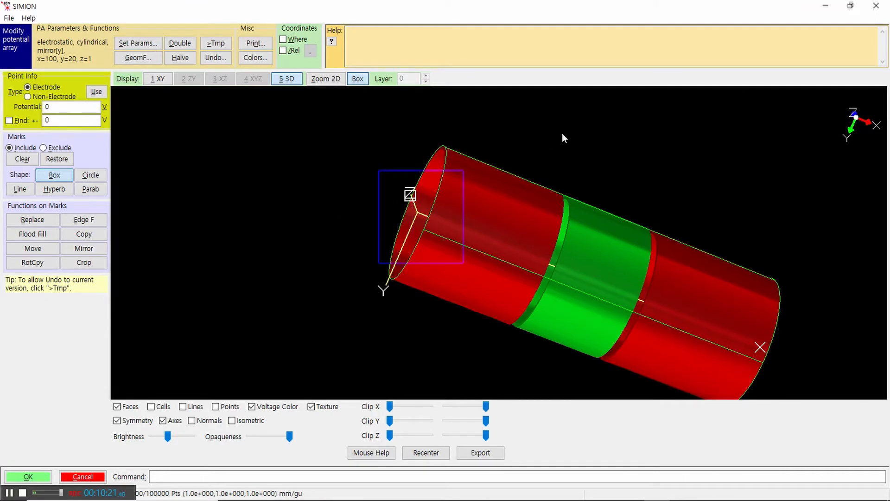
{"action": "scroll", "coordinate": [556, 167], "scroll_direction": "up", "scroll_amount": 5}
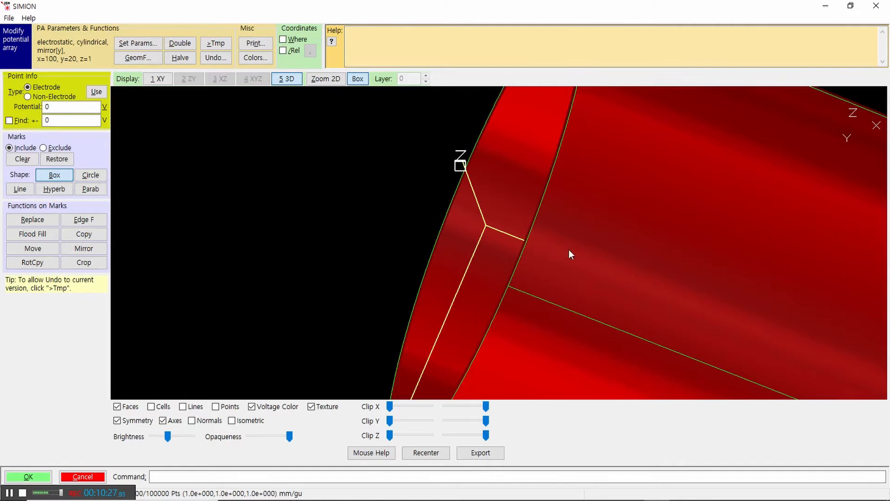
{"action": "left_click_drag", "start_coordinate": [569, 250], "coordinate": [675, 105]}
{"action": "mouse_move", "coordinate": [683, 343]}
{"action": "left_mouse_down"}
{"action": "mouse_move", "coordinate": [604, 252]}
{"action": "mouse_move", "coordinate": [651, 273]}
{"action": "mouse_move", "coordinate": [564, 292]}
{"action": "mouse_move", "coordinate": [741, 314]}
{"action": "mouse_move", "coordinate": [588, 278]}
{"action": "mouse_move", "coordinate": [766, 309]}
{"action": "mouse_move", "coordinate": [658, 260]}
{"action": "mouse_move", "coordinate": [586, 267]}
{"action": "left_mouse_up"}
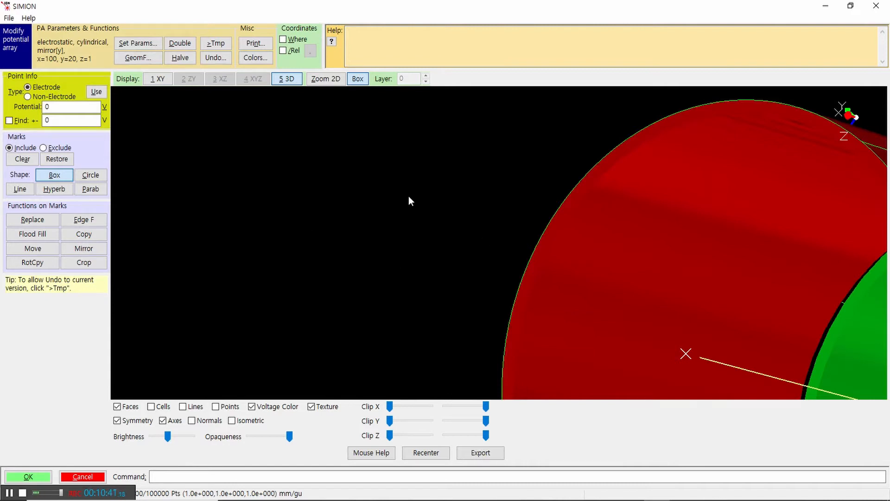
Step: Hide the electrode faces of the whole lens in the 3D view and show them again
{"action": "scroll", "coordinate": [408, 196], "scroll_direction": "down", "scroll_amount": 5}
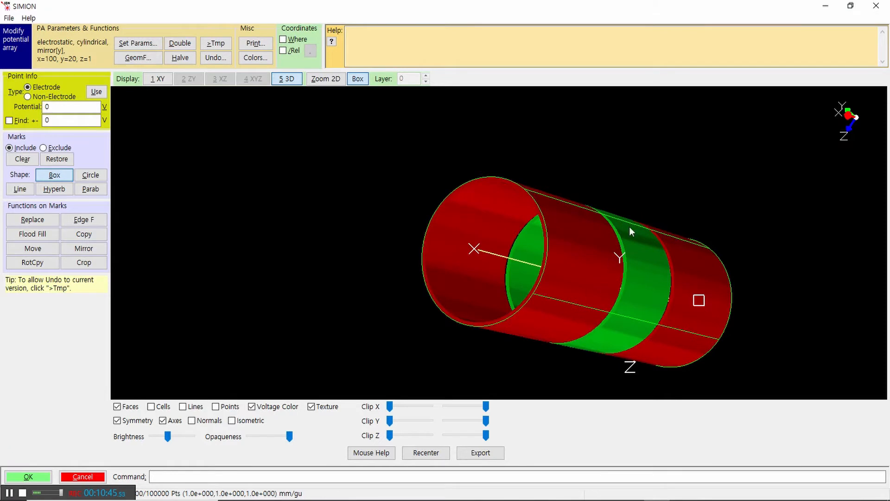
{"action": "scroll", "coordinate": [639, 208], "scroll_direction": "down", "scroll_amount": 3}
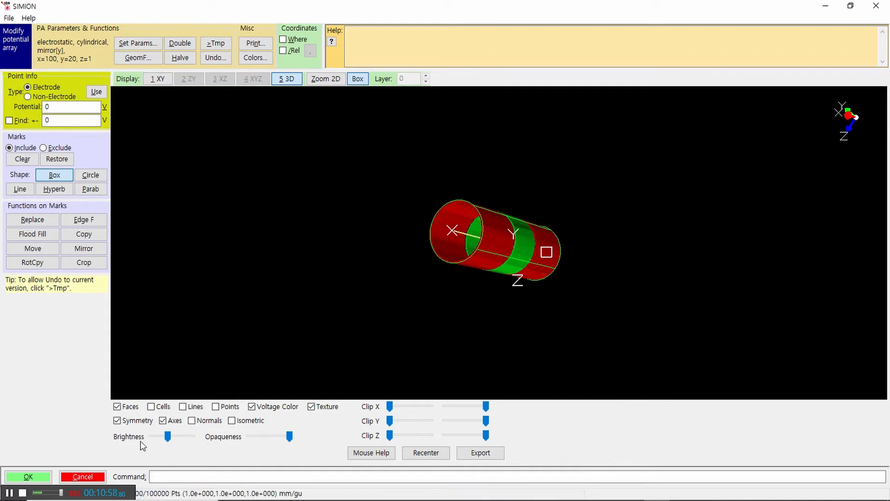
{"action": "left_click", "coordinate": [117, 407]}
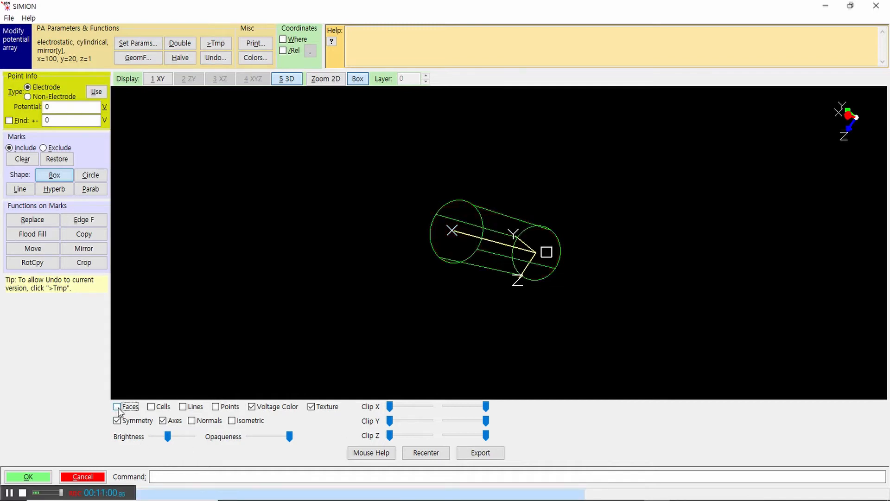
{"action": "left_click", "coordinate": [117, 408]}
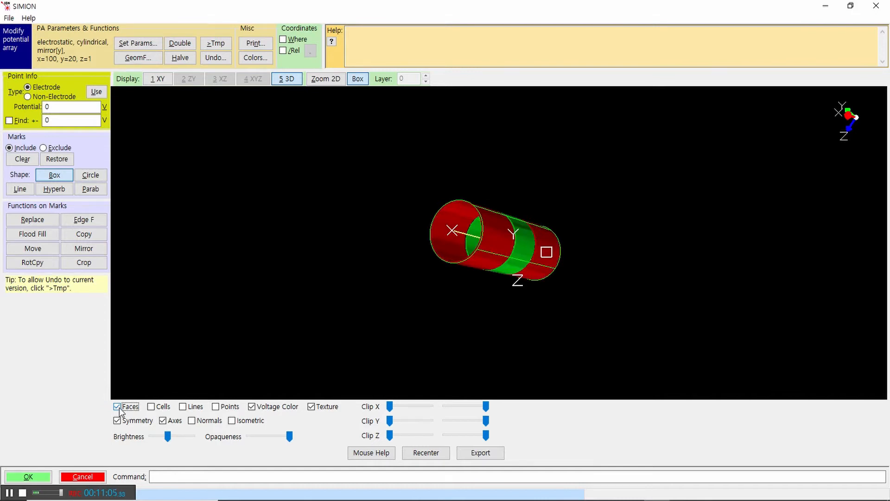
Step: Hide the electrode faces to examine the lens's wireframe outline from another angle, and restore the faces to view the open end
{"action": "left_click", "coordinate": [117, 407]}
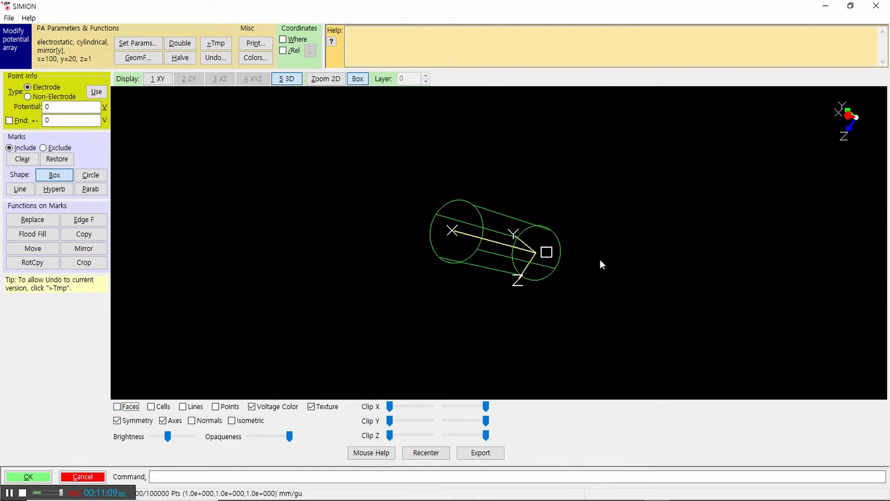
{"action": "left_click_drag", "start_coordinate": [619, 240], "coordinate": [443, 297]}
{"action": "left_click_drag", "start_coordinate": [584, 227], "coordinate": [429, 320]}
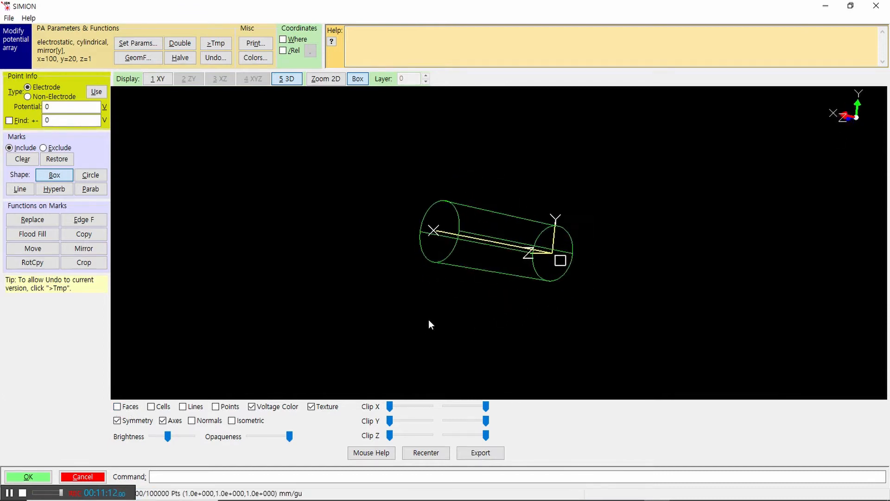
{"action": "left_click", "coordinate": [117, 407]}
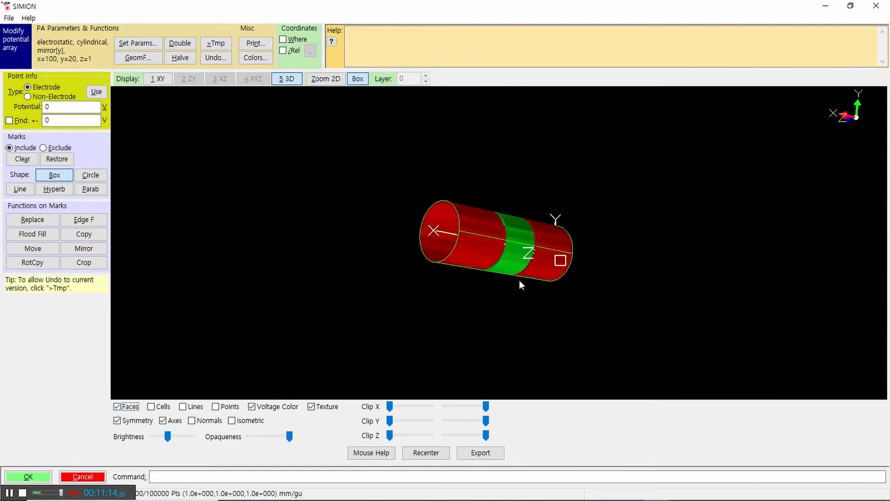
{"action": "left_click_drag", "start_coordinate": [520, 280], "coordinate": [594, 297]}
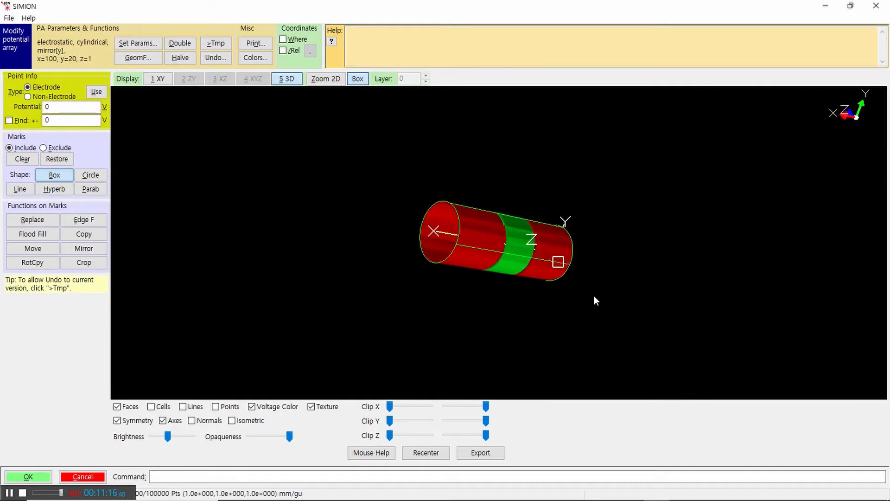
{"action": "left_click_drag", "start_coordinate": [498, 293], "coordinate": [577, 308]}
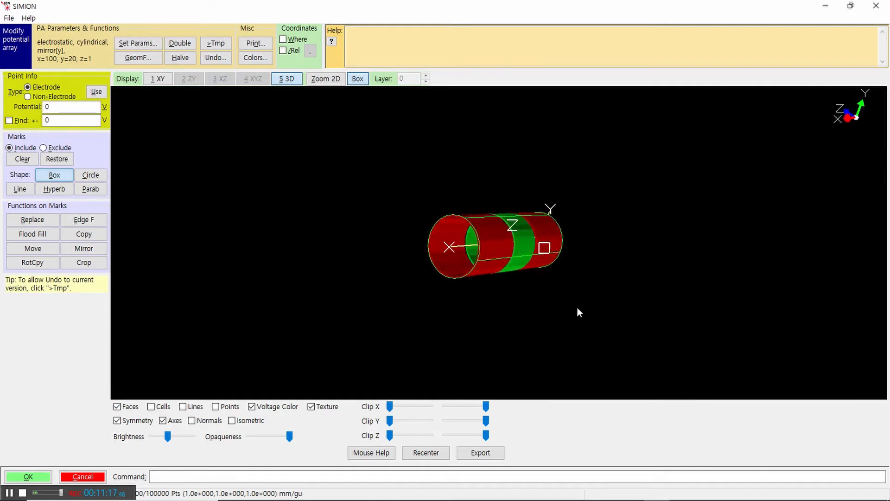
Step: Try to display the array's cells in the 3D view, and switch the cell display back off
{"action": "left_click", "coordinate": [152, 407]}
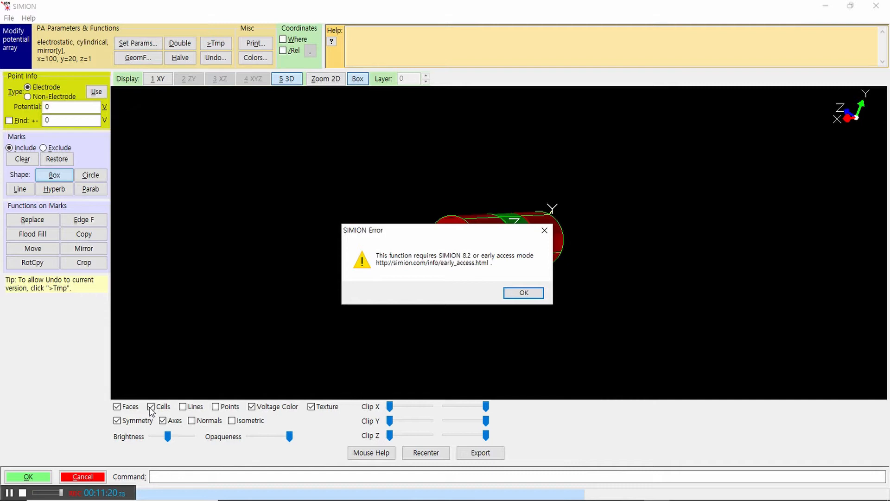
{"action": "left_click", "coordinate": [530, 294]}
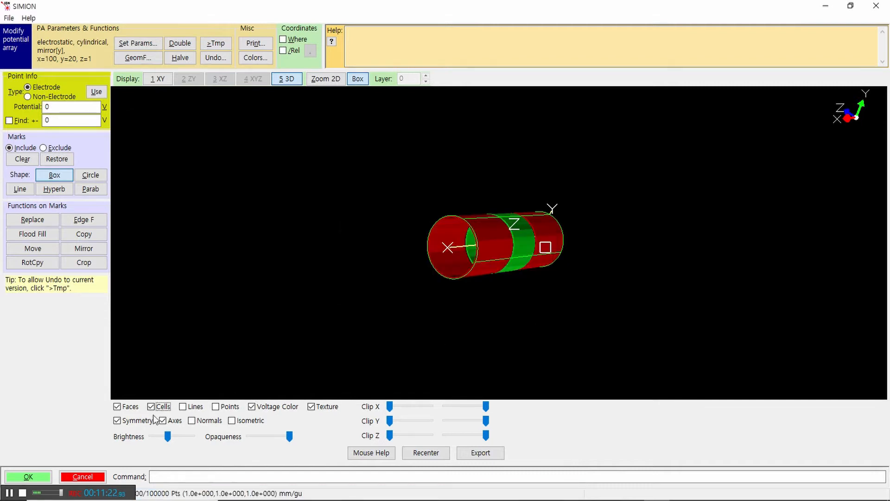
{"action": "left_click", "coordinate": [151, 407]}
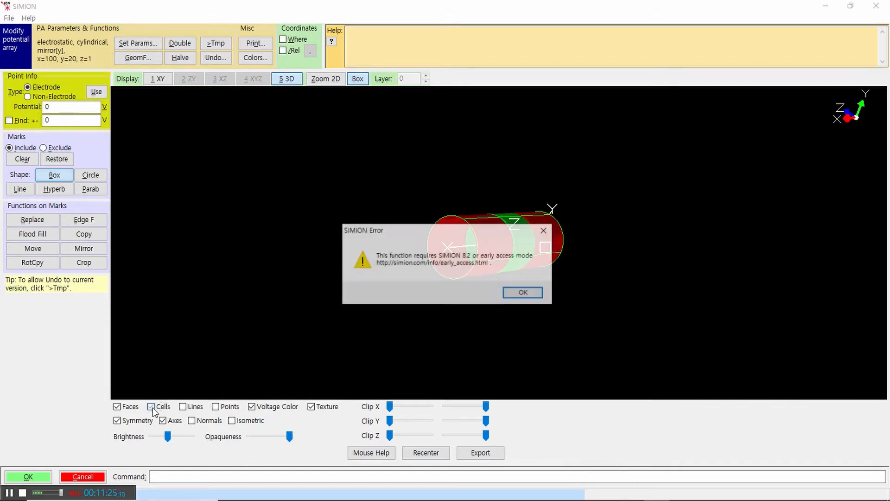
{"action": "left_click", "coordinate": [517, 296]}
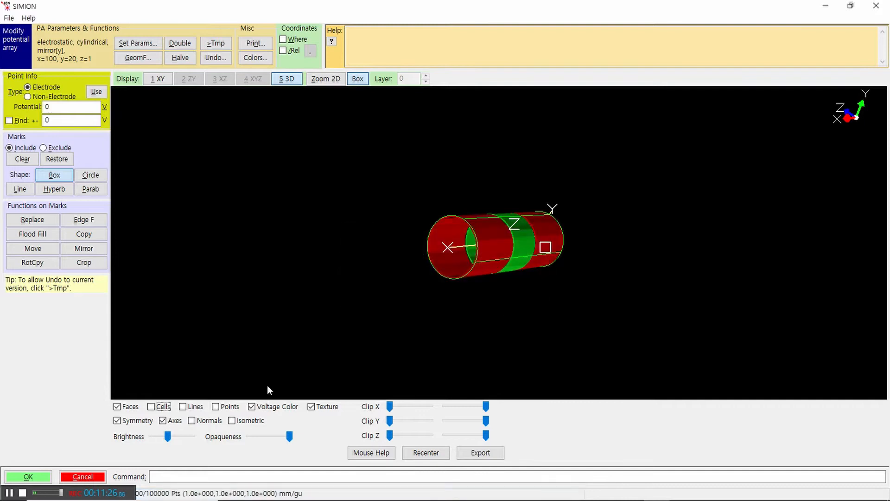
Step: Show the grid lines on the electrodes, inspect them up close from several angles, and hide the lines again
{"action": "left_click", "coordinate": [182, 407]}
{"action": "left_click_drag", "start_coordinate": [583, 278], "coordinate": [469, 227]}
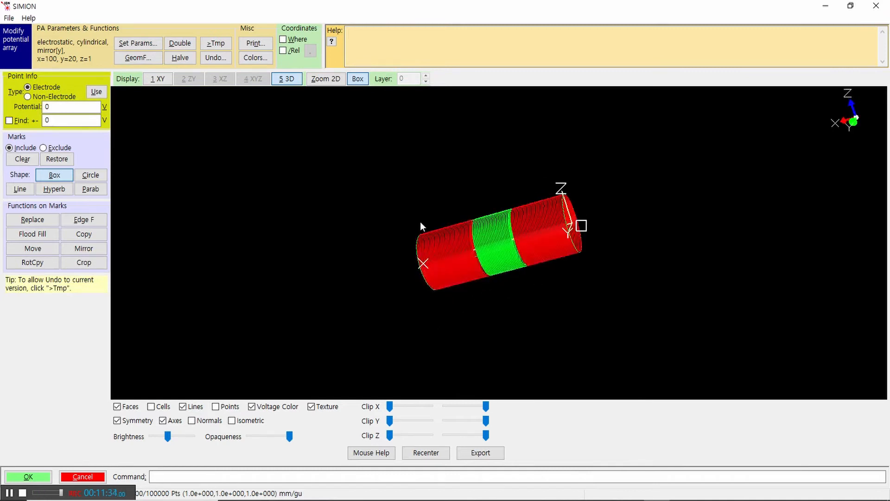
{"action": "scroll", "coordinate": [493, 299], "scroll_direction": "up", "scroll_amount": 3}
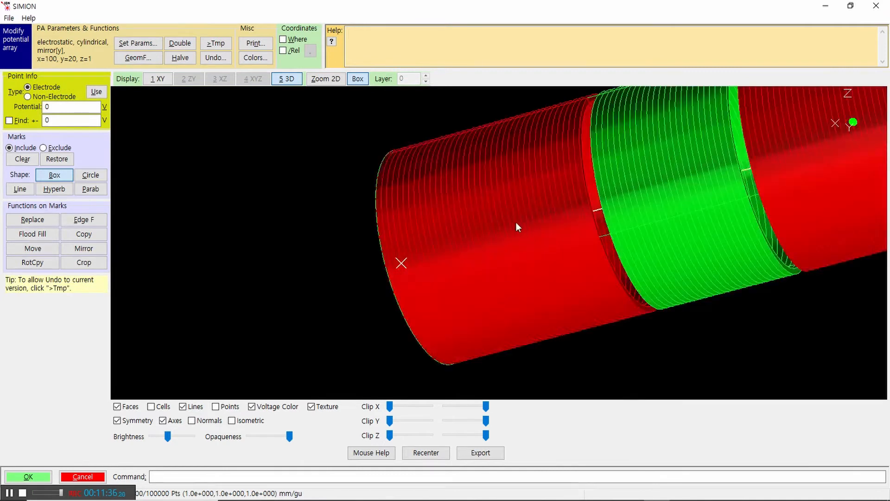
{"action": "left_click_drag", "start_coordinate": [473, 219], "coordinate": [479, 265]}
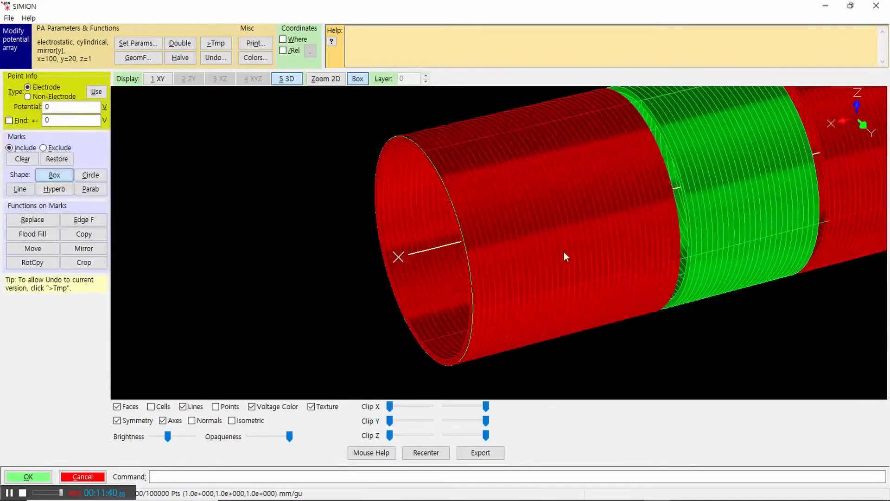
{"action": "left_click_drag", "start_coordinate": [564, 254], "coordinate": [612, 237]}
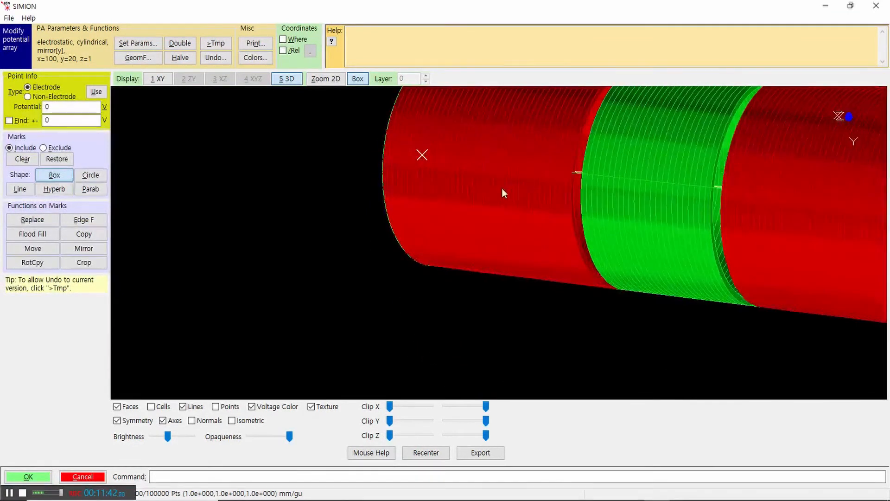
{"action": "left_click_drag", "start_coordinate": [503, 193], "coordinate": [424, 278]}
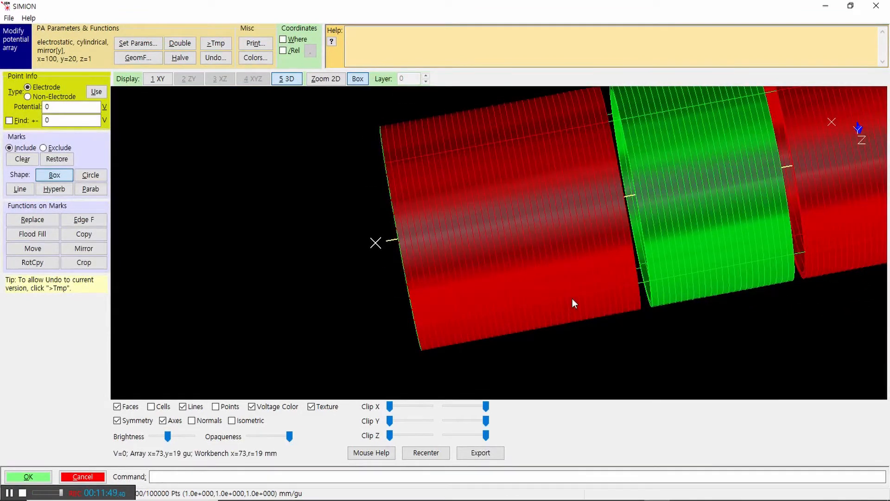
{"action": "left_click_drag", "start_coordinate": [574, 191], "coordinate": [711, 200]}
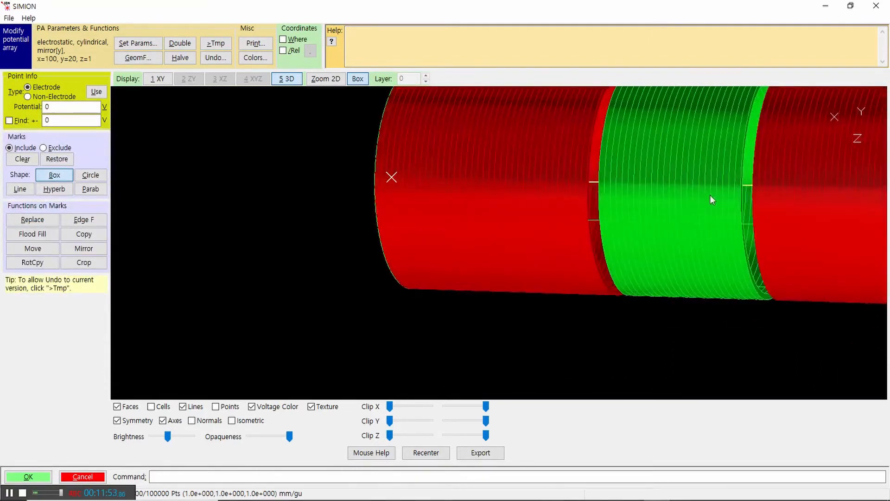
{"action": "left_click", "coordinate": [182, 406]}
Step: Toggle the display of the electrode points and compare the lens from both open ends
{"action": "left_click", "coordinate": [216, 408]}
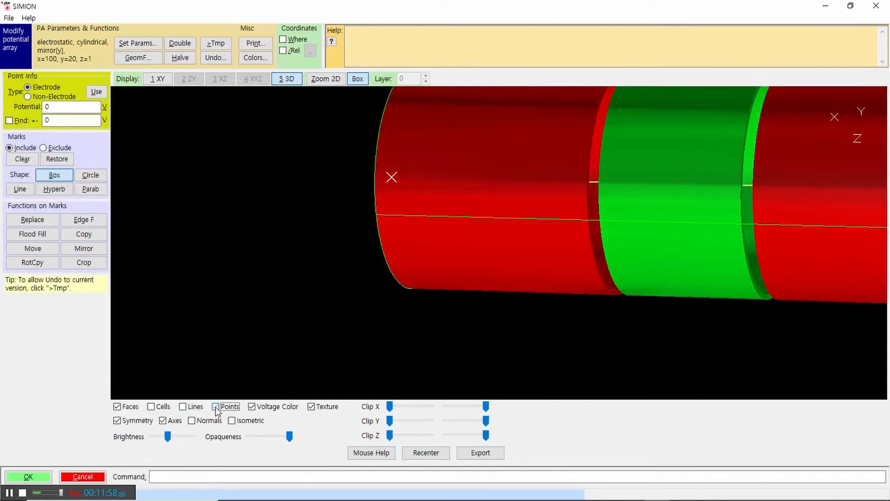
{"action": "left_click_drag", "start_coordinate": [441, 187], "coordinate": [651, 223]}
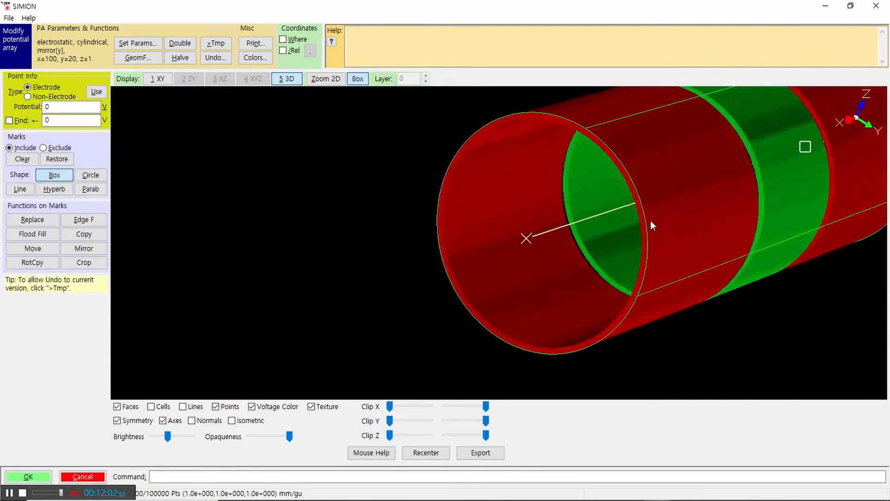
{"action": "scroll", "coordinate": [335, 206], "scroll_direction": "down", "scroll_amount": 5}
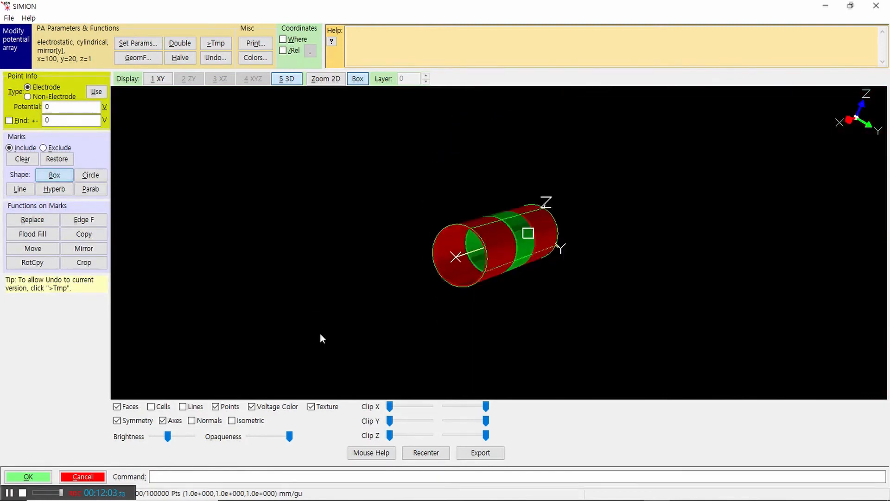
{"action": "left_click", "coordinate": [216, 407]}
{"action": "left_click_drag", "start_coordinate": [543, 266], "coordinate": [261, 368]}
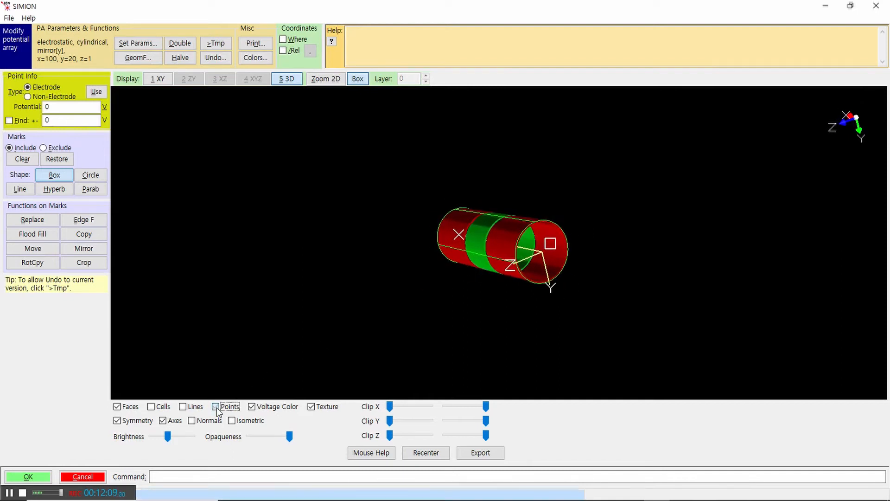
{"action": "left_click_drag", "start_coordinate": [655, 255], "coordinate": [565, 290]}
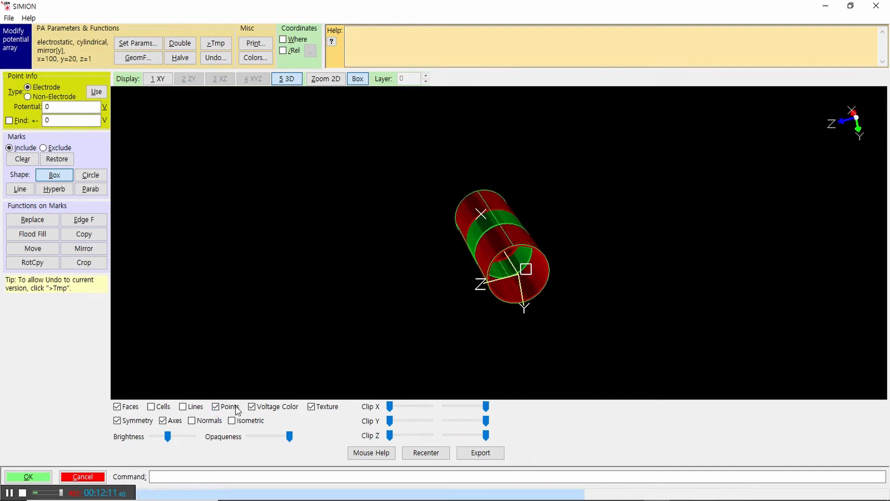
{"action": "left_click", "coordinate": [216, 407]}
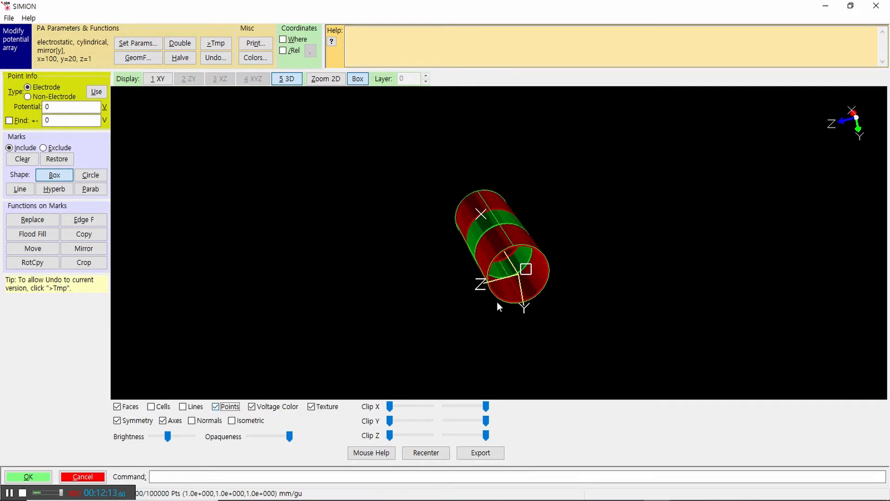
Step: Enlarge the open ends with the points shown, inspect the inner electrode walls, and hide the points
{"action": "right_click_drag", "start_coordinate": [475, 260], "coordinate": [573, 303]}
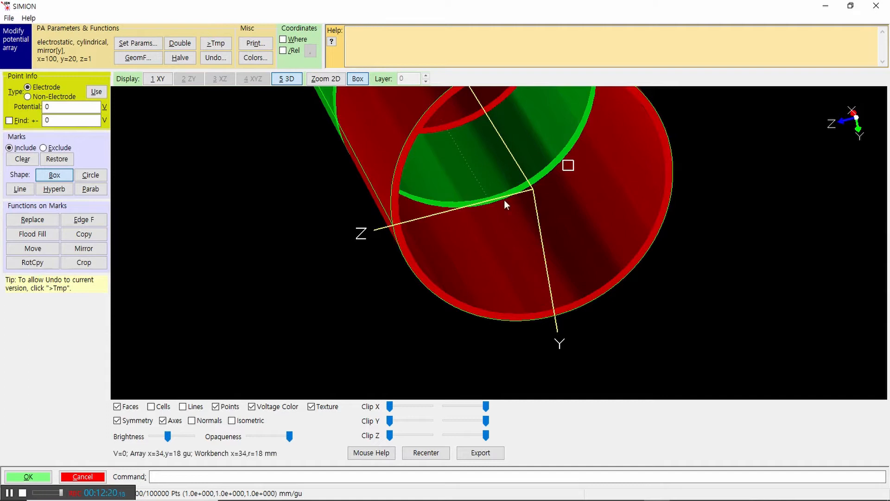
{"action": "left_click_drag", "start_coordinate": [676, 178], "coordinate": [599, 147]}
{"action": "scroll", "coordinate": [687, 196], "scroll_direction": "down", "scroll_amount": 5}
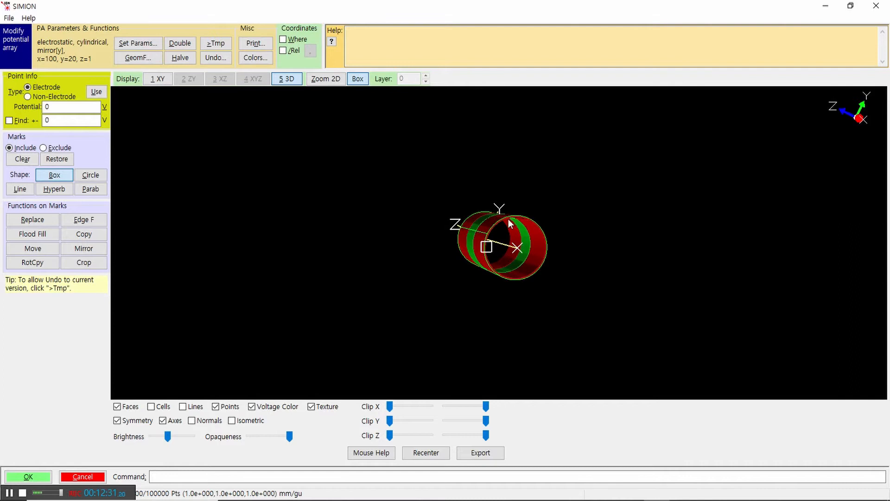
{"action": "left_click_drag", "start_coordinate": [542, 216], "coordinate": [540, 191]}
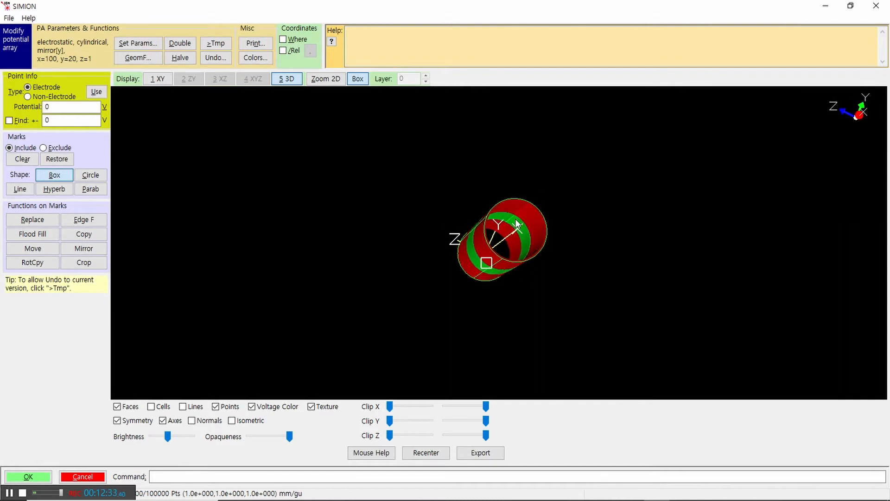
{"action": "right_click_drag", "start_coordinate": [473, 198], "coordinate": [552, 258]}
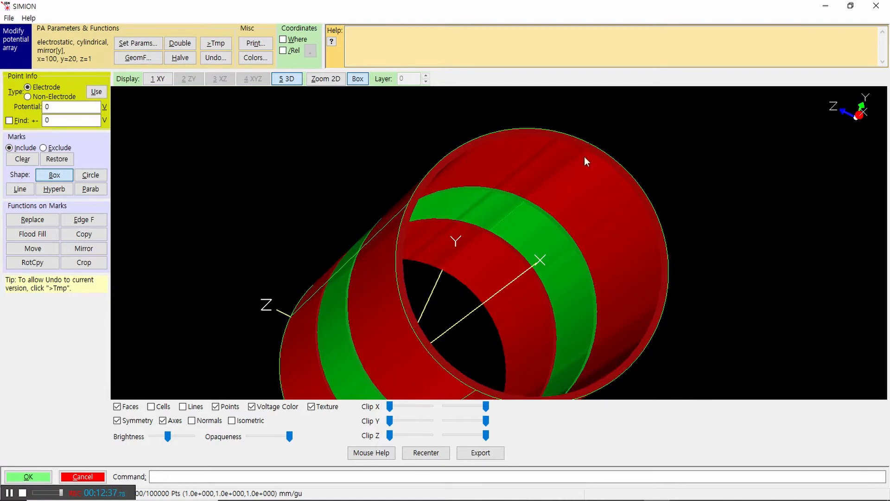
{"action": "left_click", "coordinate": [216, 408]}
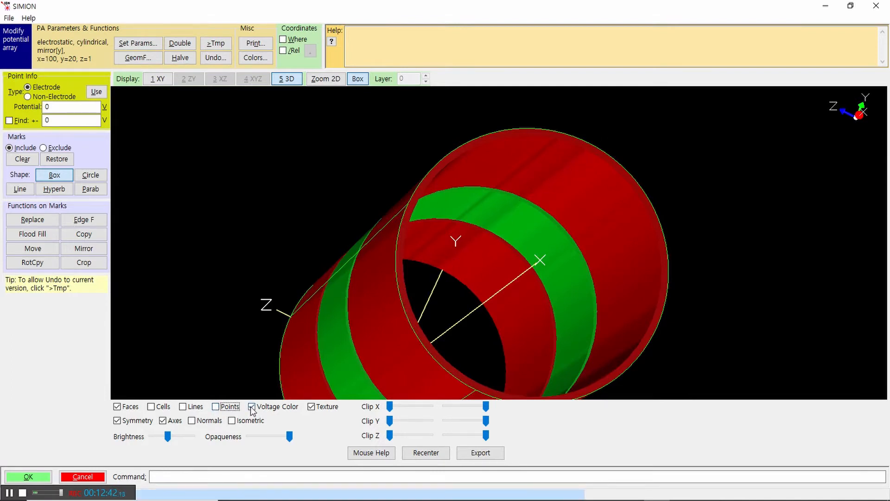
Step: Turn off voltage coloring to examine the electrodes in their metallic appearance from different angles, and restore the voltage colors
{"action": "left_click", "coordinate": [252, 407]}
{"action": "left_click_drag", "start_coordinate": [341, 183], "coordinate": [488, 263]}
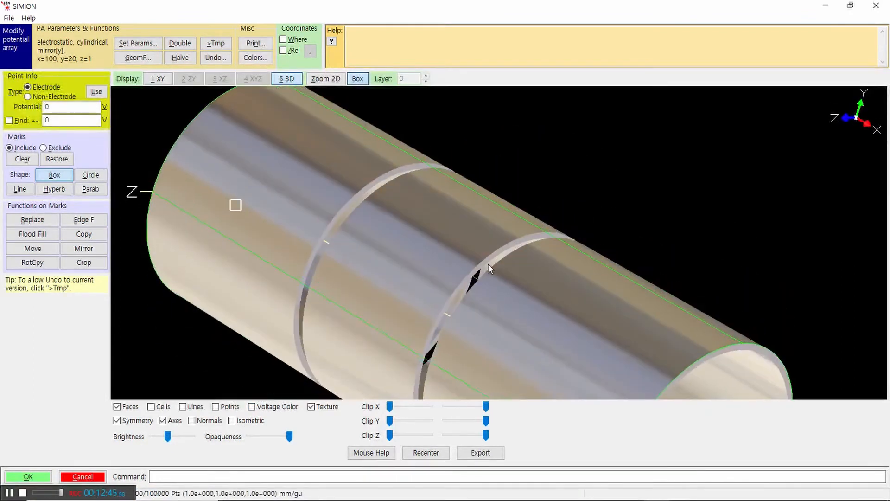
{"action": "left_click", "coordinate": [252, 406]}
{"action": "left_click", "coordinate": [251, 406]}
{"action": "left_click_drag", "start_coordinate": [547, 260], "coordinate": [482, 250]}
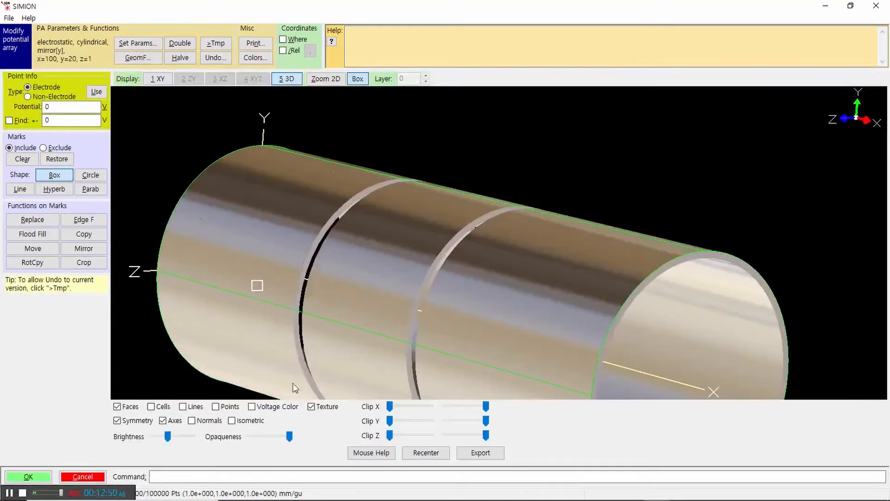
{"action": "left_click", "coordinate": [253, 406]}
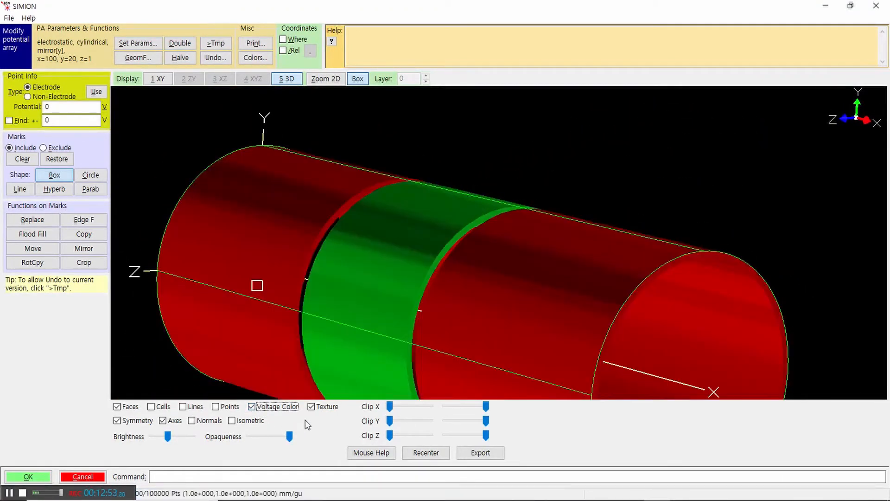
Step: Toggle the surface texture and compare the textured and plain electrodes close up at the open end
{"action": "scroll", "coordinate": [408, 252], "scroll_direction": "down", "scroll_amount": 5}
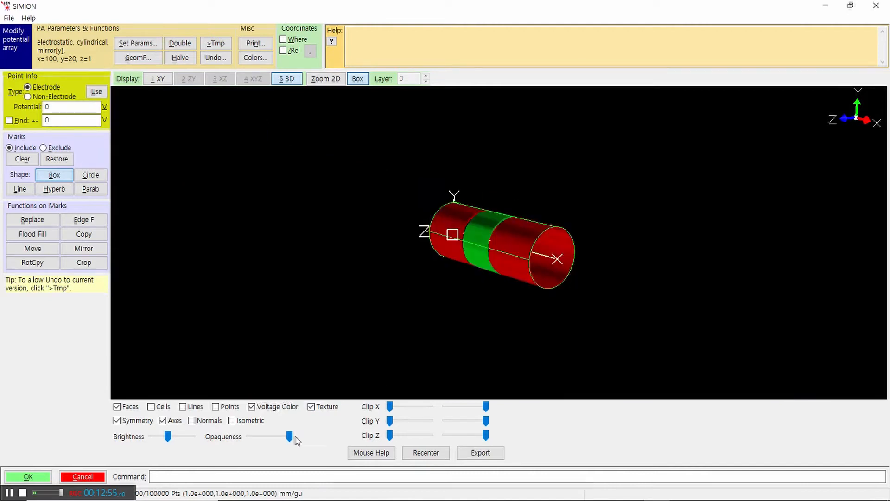
{"action": "left_click", "coordinate": [310, 407]}
{"action": "left_click_drag", "start_coordinate": [594, 304], "coordinate": [525, 262]}
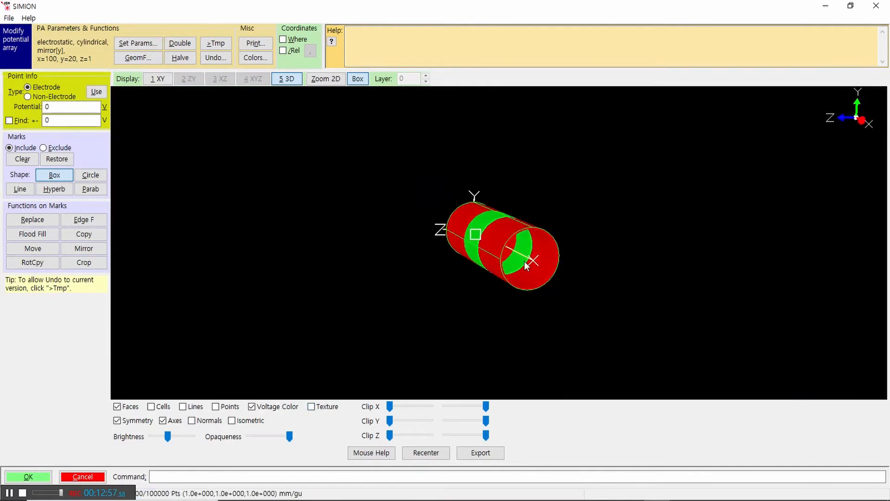
{"action": "left_click_drag", "start_coordinate": [478, 217], "coordinate": [572, 308]}
{"action": "left_click_drag", "start_coordinate": [465, 204], "coordinate": [617, 195]}
{"action": "left_click", "coordinate": [310, 407]}
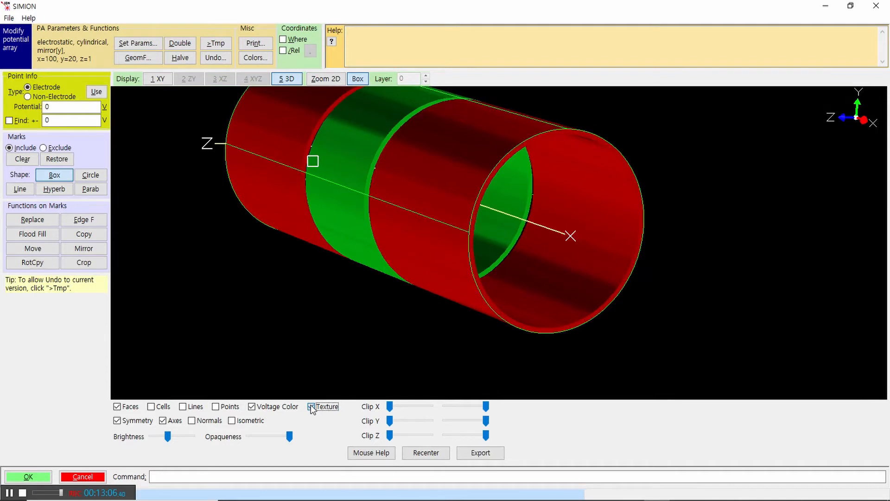
{"action": "left_click", "coordinate": [311, 408]}
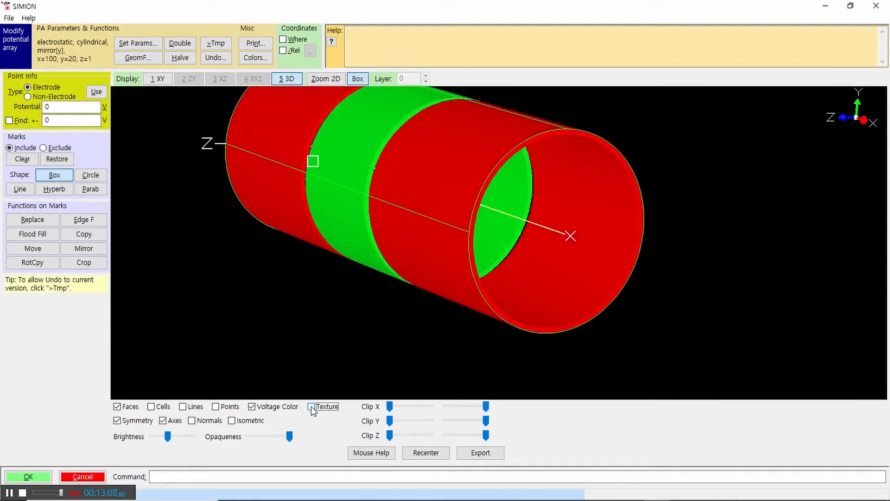
{"action": "left_click", "coordinate": [310, 407]}
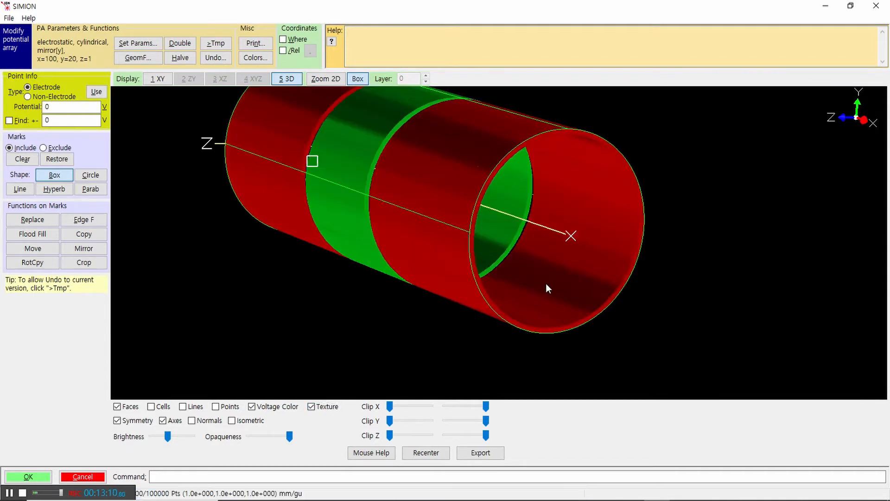
{"action": "left_click_drag", "start_coordinate": [546, 283], "coordinate": [569, 313]}
{"action": "left_click", "coordinate": [311, 406]}
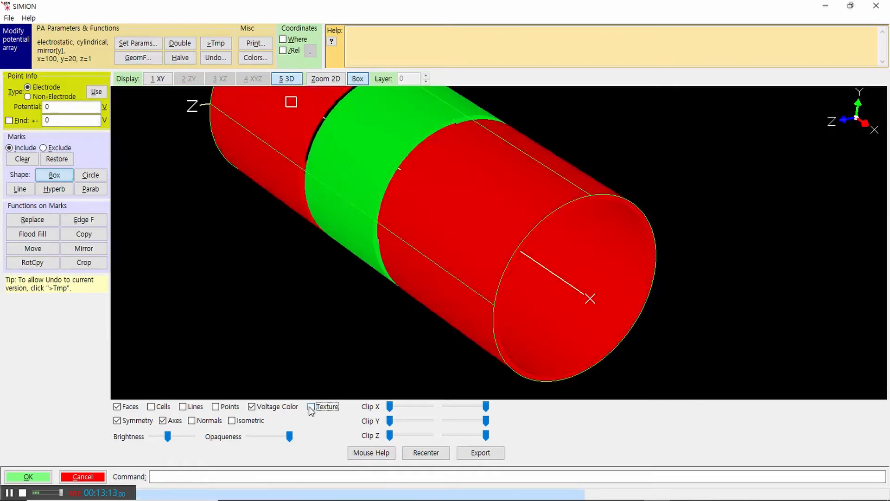
Step: Turn the surface texture back on and examine the shaded electrodes from the open end and the side
{"action": "left_click_drag", "start_coordinate": [359, 394], "coordinate": [552, 215]}
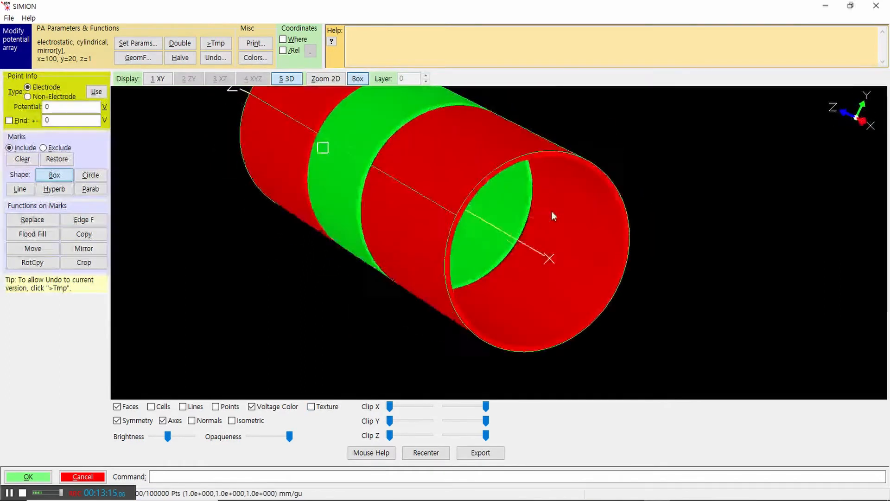
{"action": "left_click", "coordinate": [311, 408]}
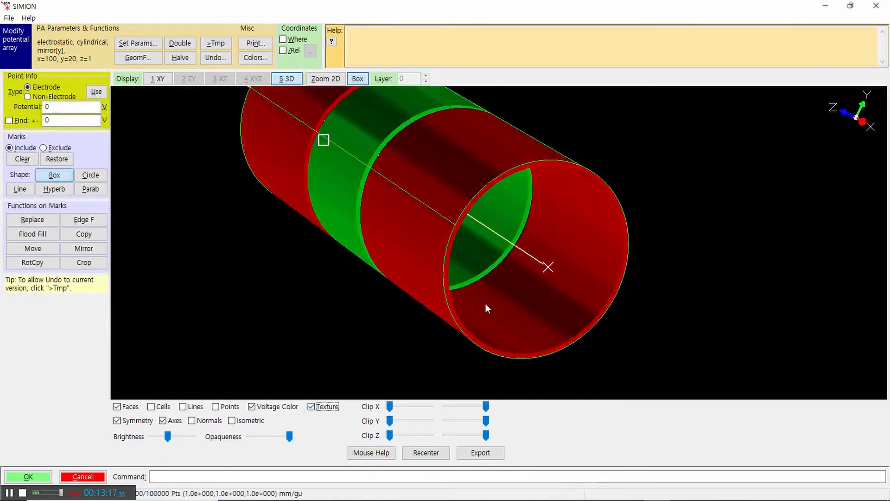
{"action": "left_click_drag", "start_coordinate": [485, 303], "coordinate": [545, 296]}
{"action": "left_click_drag", "start_coordinate": [451, 239], "coordinate": [433, 273]}
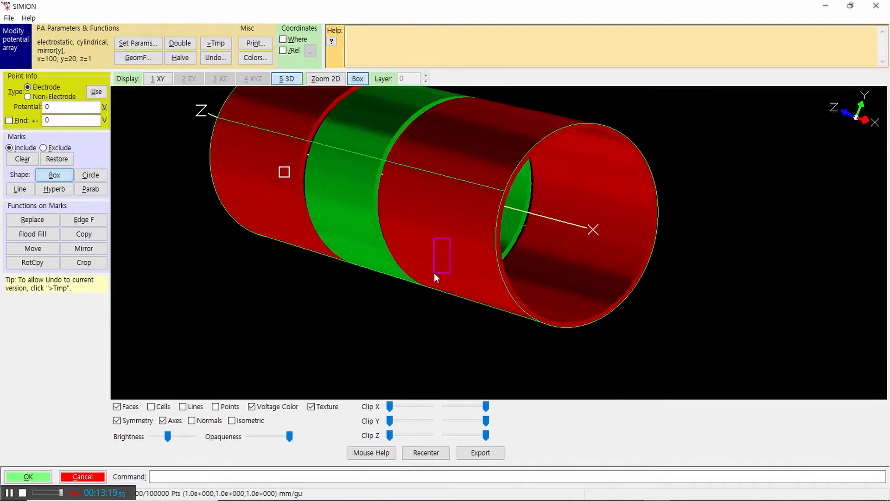
{"action": "left_click", "coordinate": [402, 305]}
Step: Turn off the symmetry display to examine the bare electrode strips in the bounding box from several angles, and restore the symmetry
{"action": "left_click", "coordinate": [117, 420]}
{"action": "left_click_drag", "start_coordinate": [492, 204], "coordinate": [447, 252]}
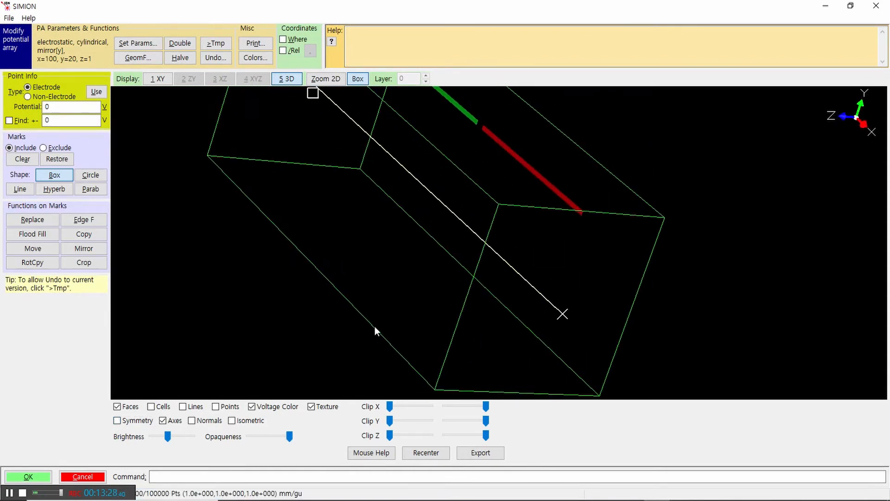
{"action": "scroll", "coordinate": [524, 191], "scroll_direction": "down", "scroll_amount": 3}
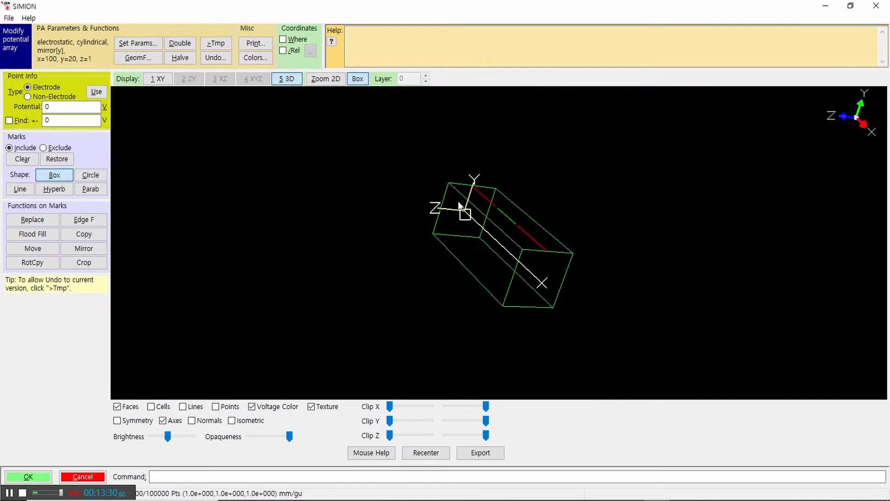
{"action": "left_click_drag", "start_coordinate": [528, 277], "coordinate": [616, 226]}
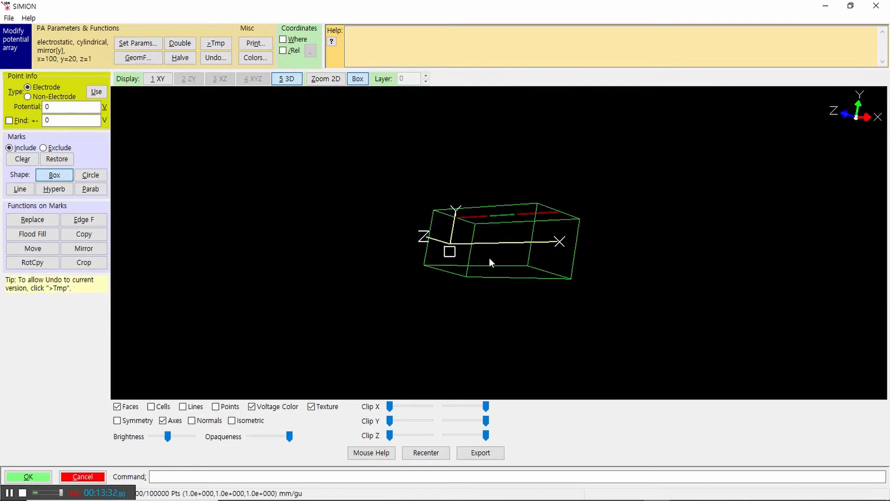
{"action": "left_click_drag", "start_coordinate": [490, 259], "coordinate": [468, 303]}
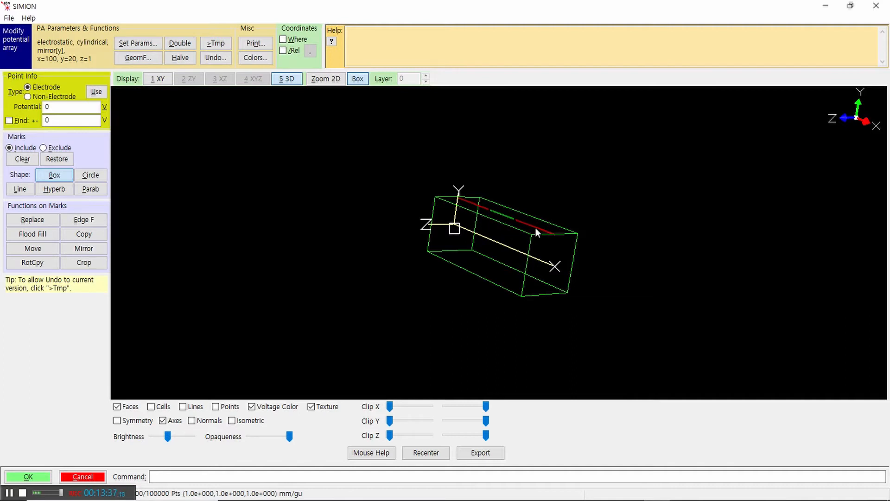
{"action": "left_click_drag", "start_coordinate": [543, 278], "coordinate": [474, 282]}
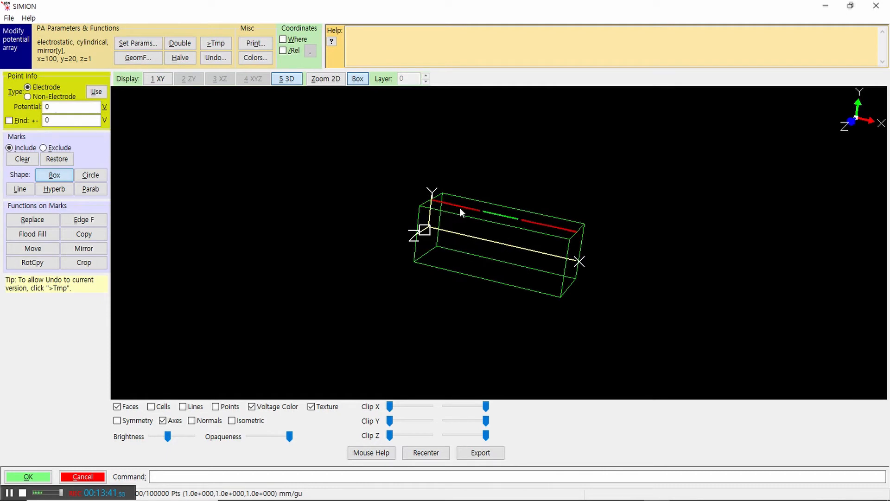
{"action": "left_click", "coordinate": [117, 421]}
{"action": "left_click_drag", "start_coordinate": [539, 313], "coordinate": [395, 255]}
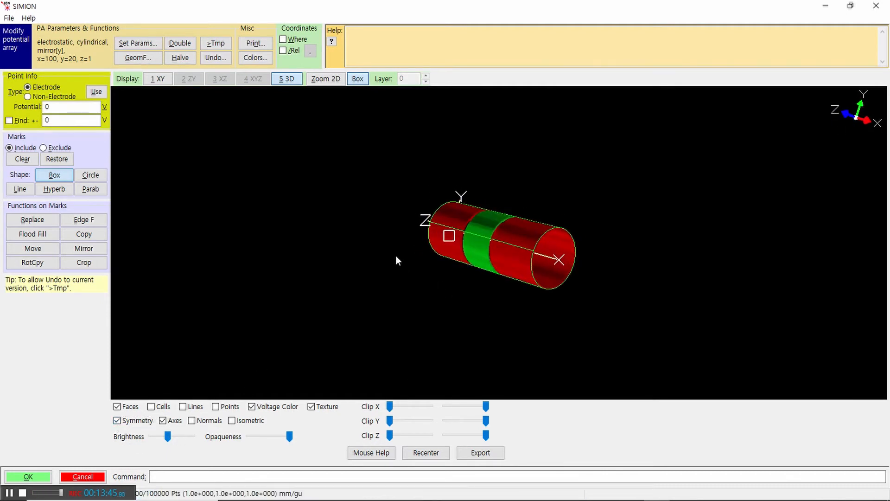
Step: Hide the axes to view the lens without axis lines and outline, and show them again
{"action": "left_click", "coordinate": [163, 420]}
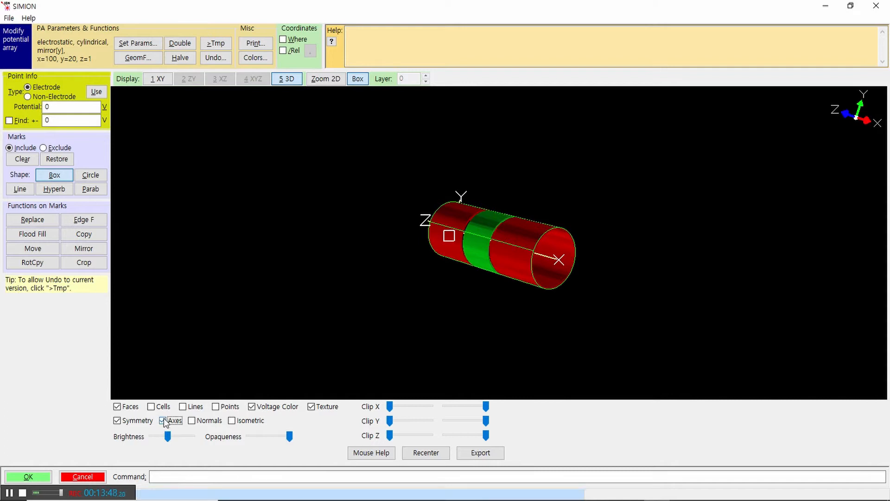
{"action": "left_click_drag", "start_coordinate": [425, 342], "coordinate": [408, 327]}
{"action": "left_click", "coordinate": [163, 421]}
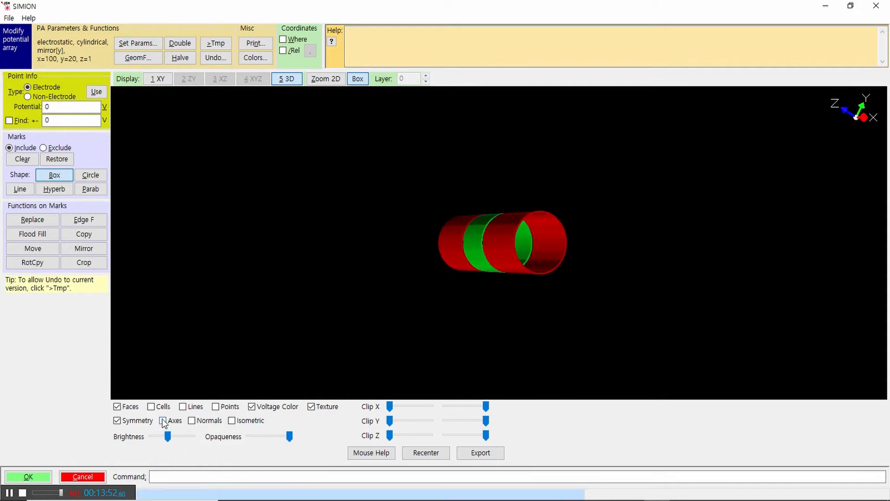
{"action": "left_click_drag", "start_coordinate": [494, 371], "coordinate": [510, 269]}
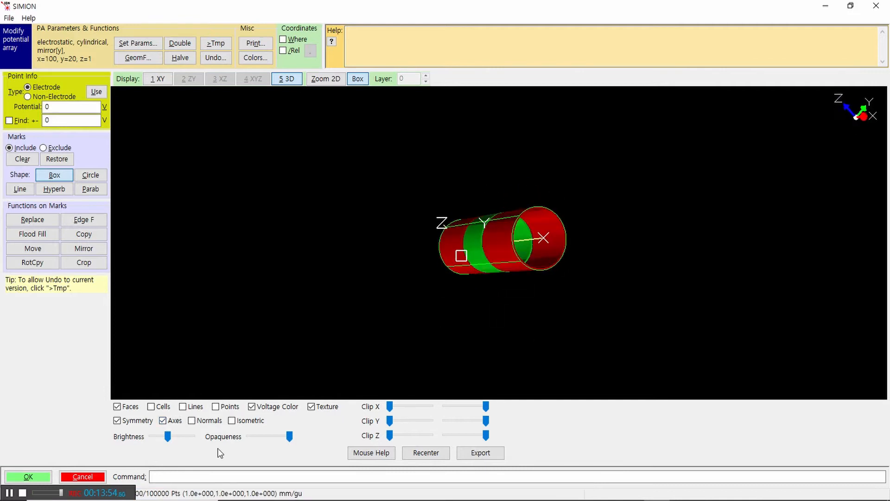
Step: Show the surface normals, inspect them around the electrodes from several angles and close up, and hide them
{"action": "left_click", "coordinate": [191, 421]}
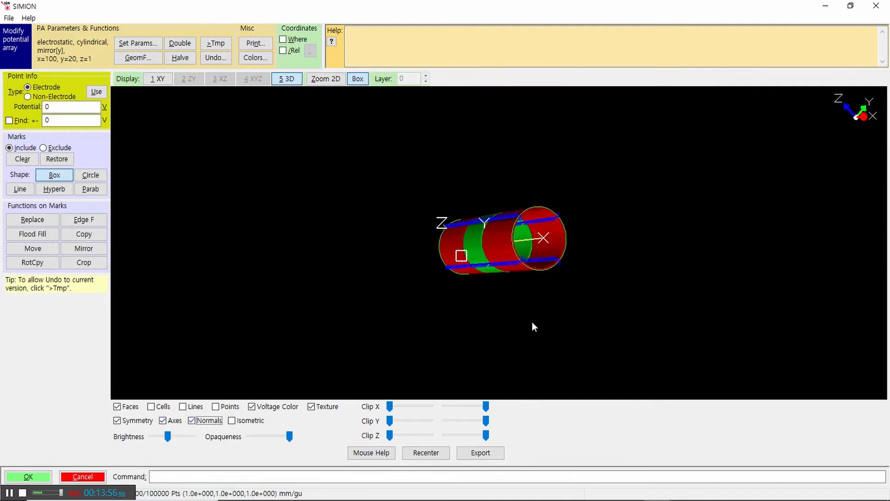
{"action": "left_click_drag", "start_coordinate": [532, 322], "coordinate": [480, 340]}
{"action": "left_click_drag", "start_coordinate": [536, 294], "coordinate": [502, 299]}
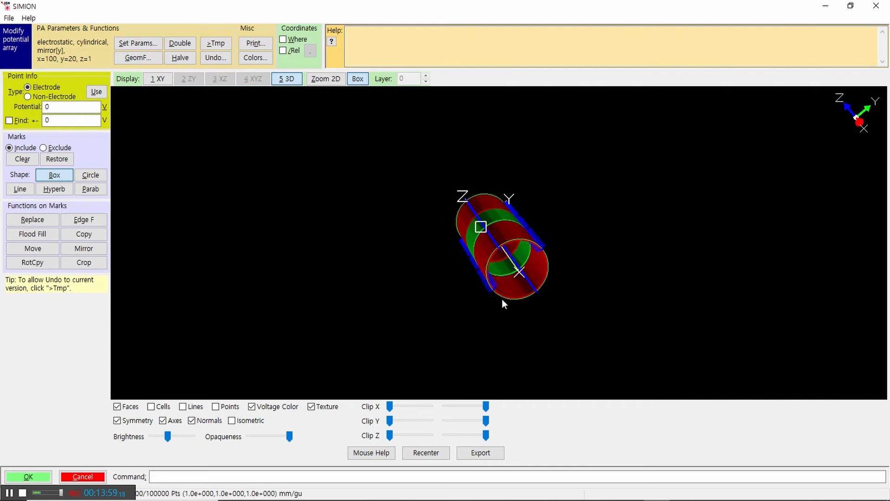
{"action": "left_click_drag", "start_coordinate": [542, 271], "coordinate": [535, 254]}
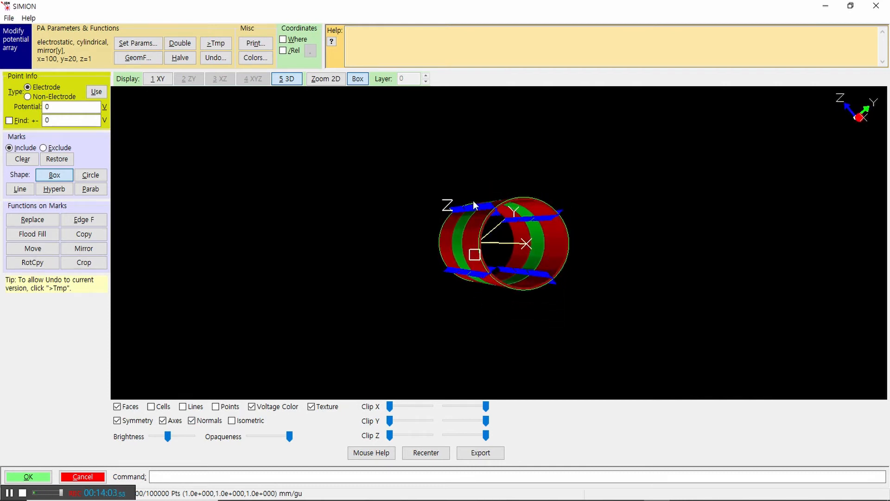
{"action": "scroll", "coordinate": [480, 205], "scroll_direction": "up", "scroll_amount": 3}
{"action": "scroll", "coordinate": [481, 204], "scroll_direction": "up", "scroll_amount": 3}
{"action": "left_click_drag", "start_coordinate": [510, 185], "coordinate": [550, 196]}
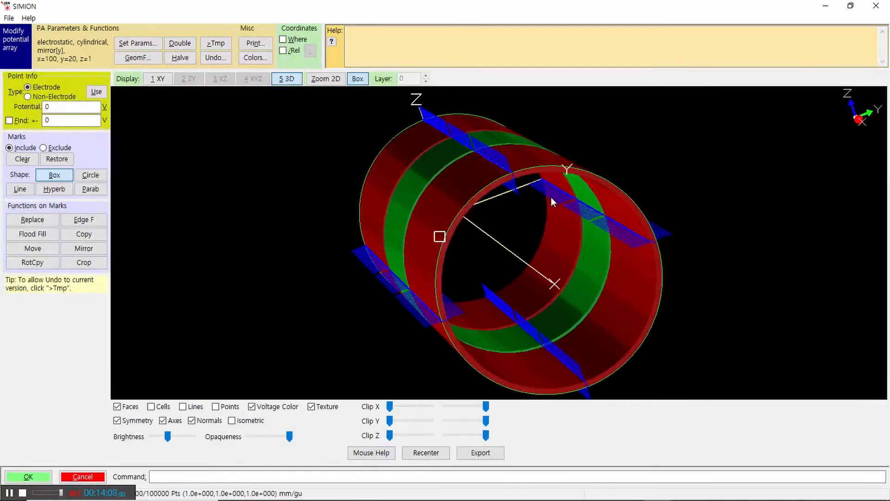
{"action": "left_click", "coordinate": [207, 420]}
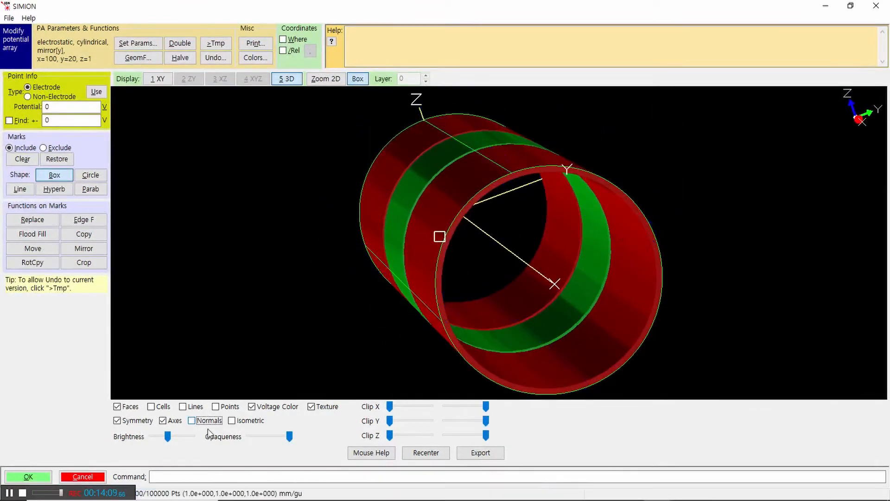
Step: Toggle isometric projection and inspect the lens close up and as a whole with it enabled
{"action": "left_click", "coordinate": [233, 422]}
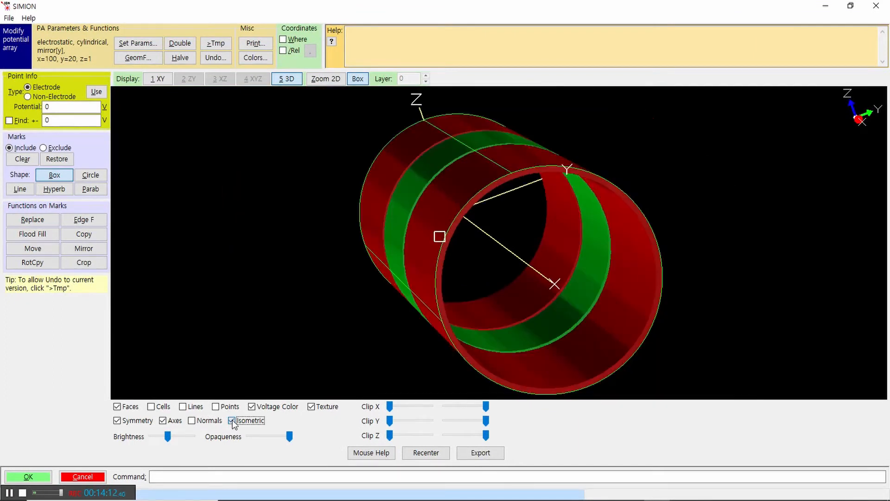
{"action": "left_click", "coordinate": [232, 422]}
{"action": "left_click", "coordinate": [232, 422]}
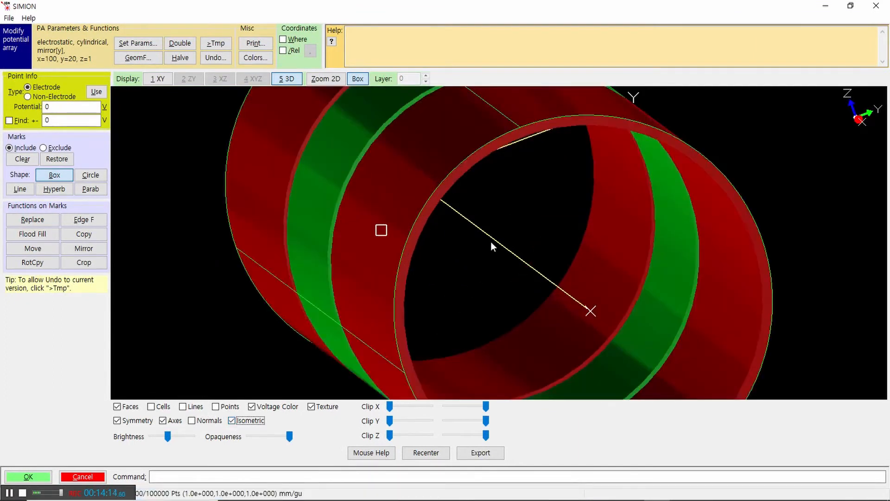
{"action": "scroll", "coordinate": [534, 215], "scroll_direction": "up", "scroll_amount": 2}
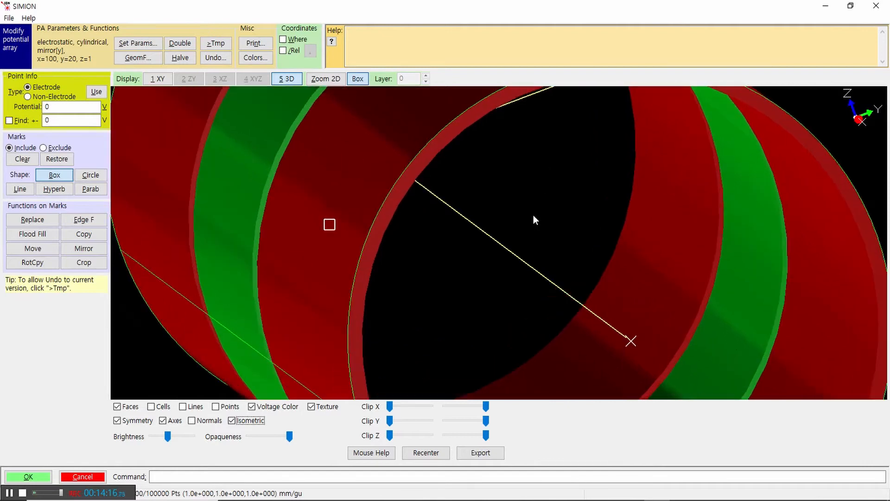
{"action": "scroll", "coordinate": [532, 215], "scroll_direction": "down", "scroll_amount": 6}
{"action": "left_click_drag", "start_coordinate": [627, 191], "coordinate": [709, 245]}
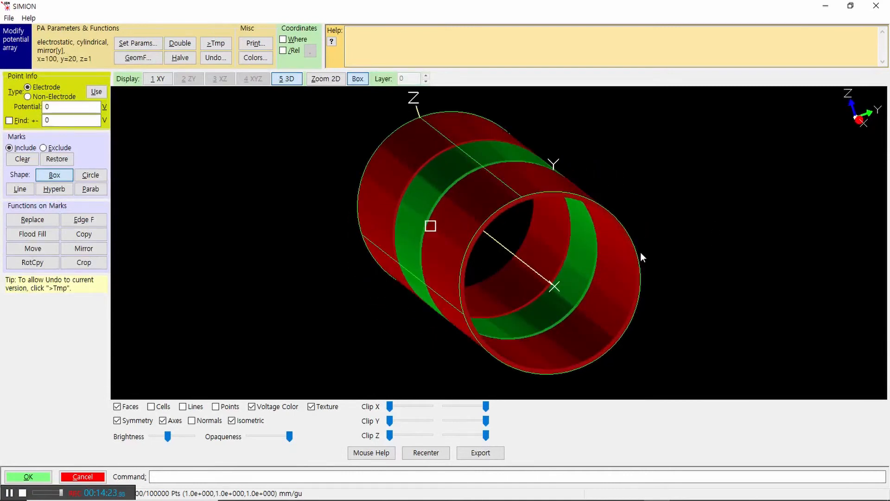
Step: Compare the lens with and without isometric projection from its opposite open end
{"action": "left_click", "coordinate": [232, 420]}
{"action": "left_click_drag", "start_coordinate": [657, 213], "coordinate": [636, 284]}
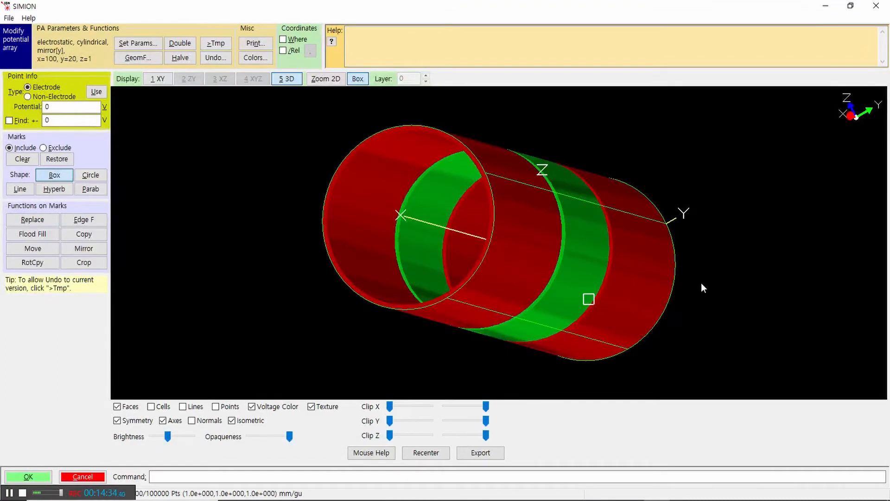
{"action": "left_click", "coordinate": [232, 421]}
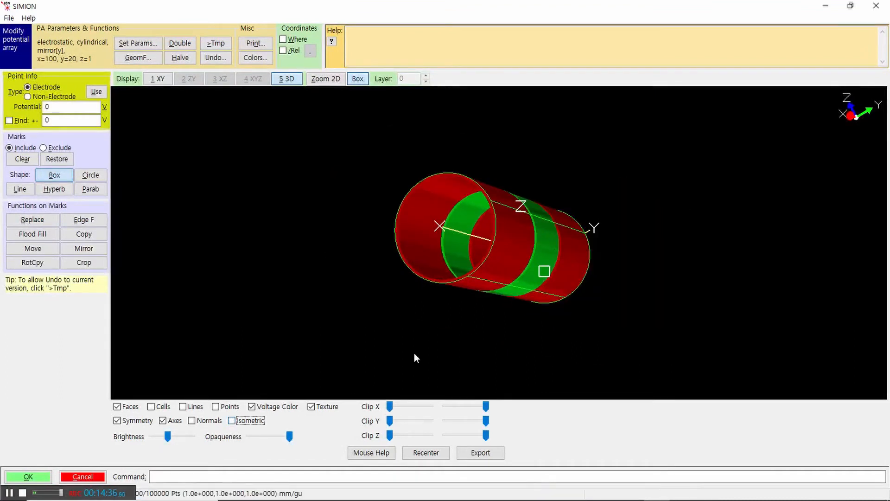
{"action": "left_click_drag", "start_coordinate": [457, 242], "coordinate": [560, 321]}
{"action": "left_click", "coordinate": [232, 423]}
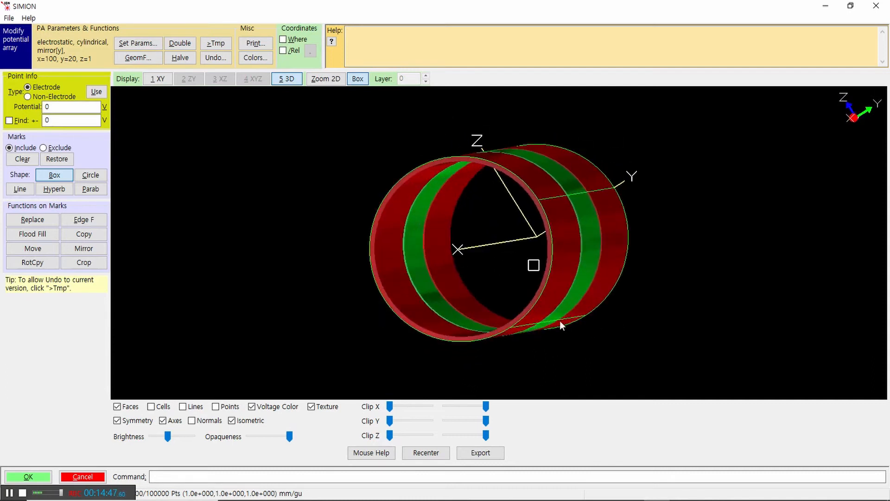
Step: Turn off isometric projection and view the electrode rings in perspective straight along the lens axis
{"action": "left_click", "coordinate": [232, 420]}
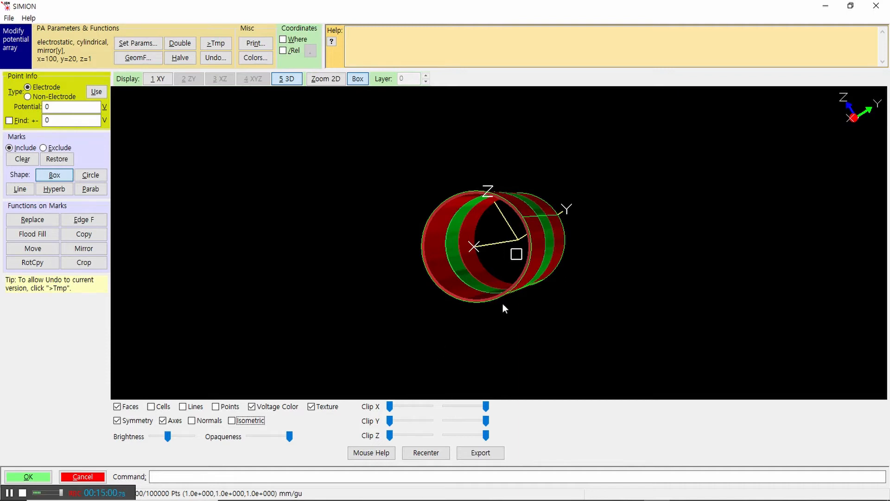
{"action": "left_click_drag", "start_coordinate": [503, 305], "coordinate": [541, 302]}
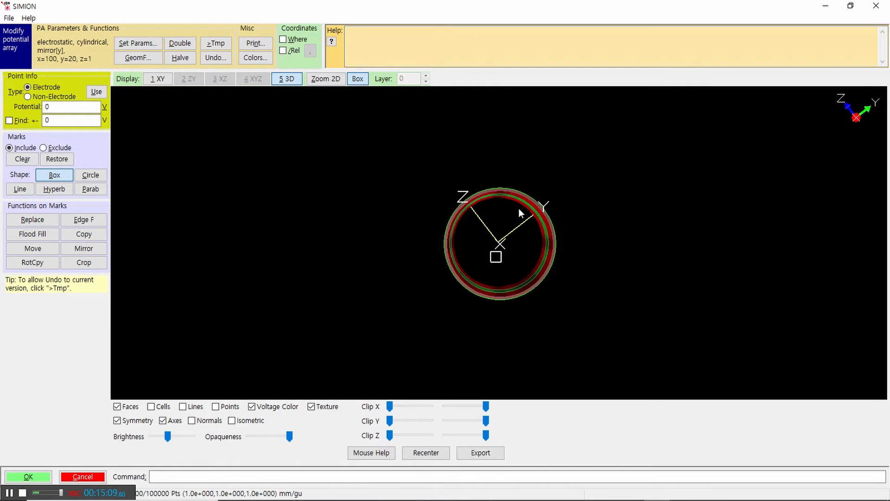
{"action": "left_click_drag", "start_coordinate": [498, 259], "coordinate": [527, 216]}
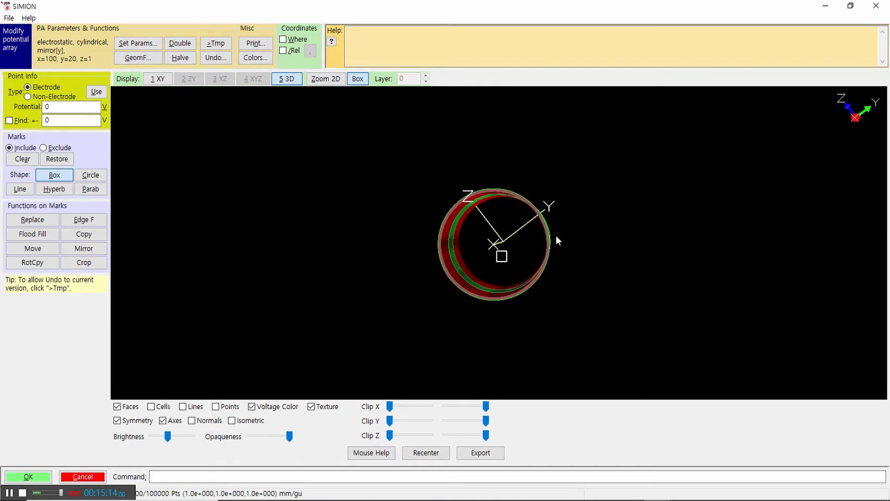
{"action": "left_click_drag", "start_coordinate": [579, 264], "coordinate": [592, 264]}
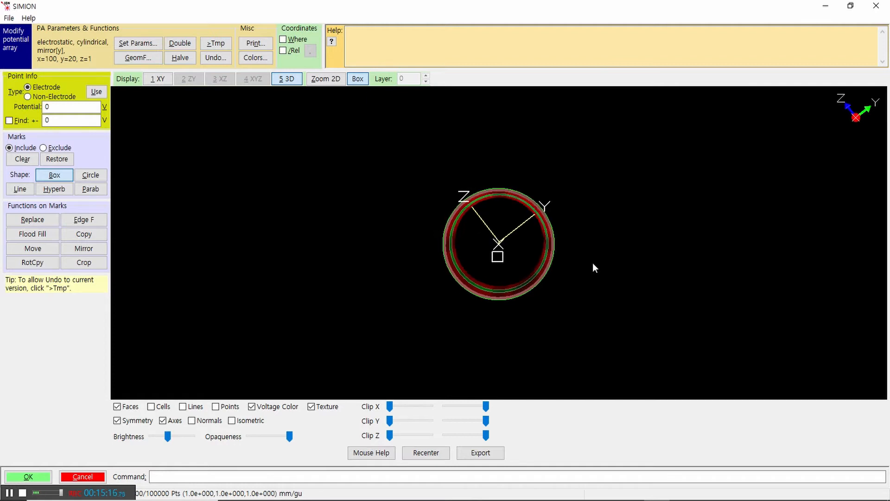
Step: Turn on isometric projection and examine the lens straight along its axis and from oblique angles
{"action": "left_click", "coordinate": [232, 420]}
{"action": "left_click_drag", "start_coordinate": [632, 285], "coordinate": [633, 285]}
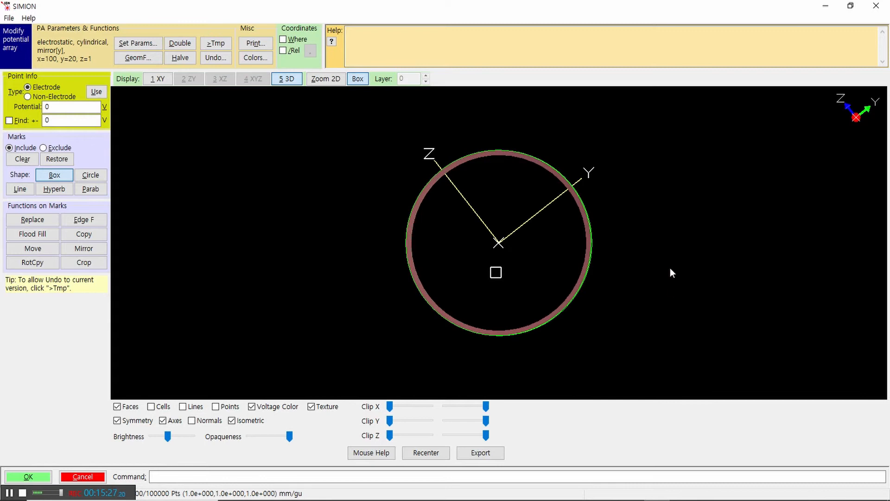
{"action": "left_click_drag", "start_coordinate": [660, 264], "coordinate": [649, 264]}
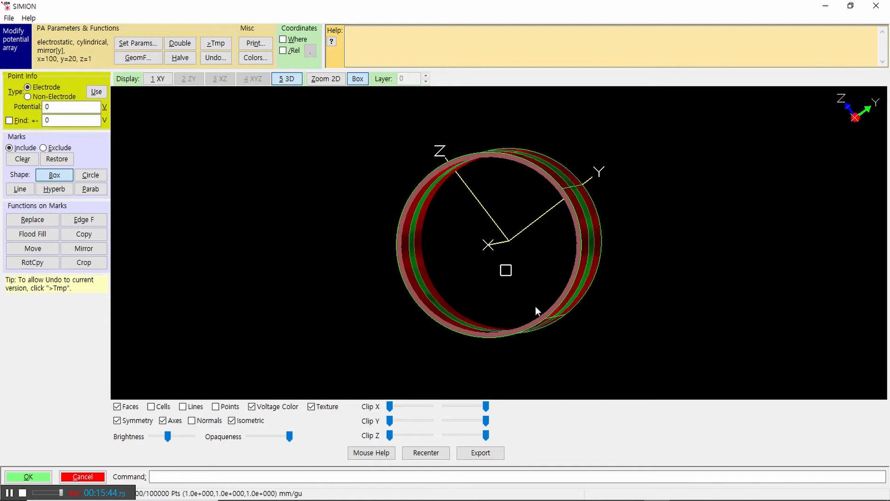
{"action": "left_click_drag", "start_coordinate": [626, 191], "coordinate": [608, 183]}
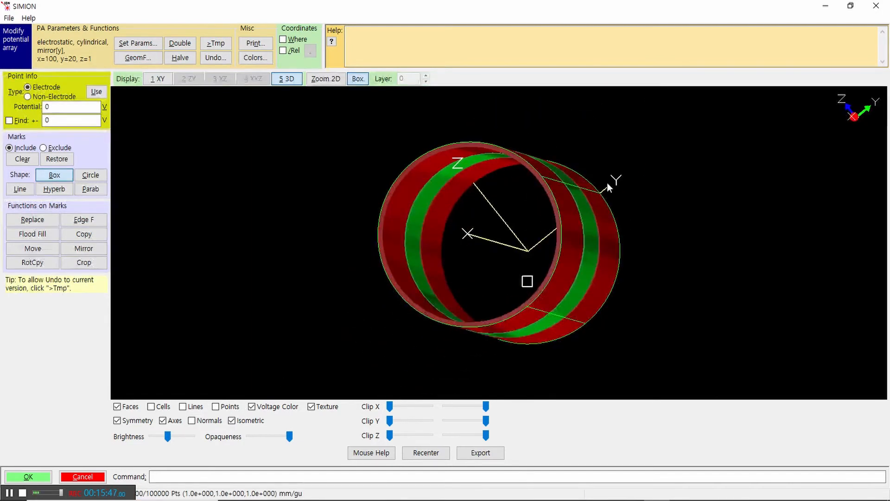
{"action": "left_click_drag", "start_coordinate": [503, 206], "coordinate": [482, 230]}
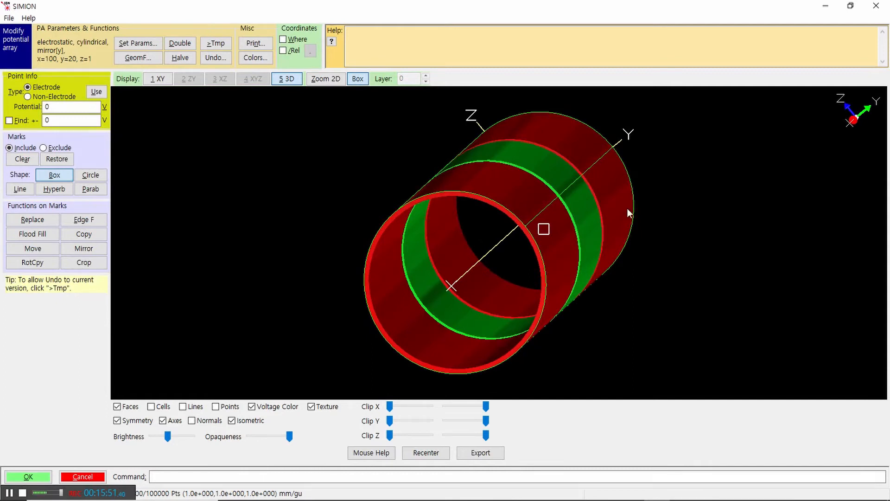
{"action": "left_click_drag", "start_coordinate": [583, 257], "coordinate": [630, 260]}
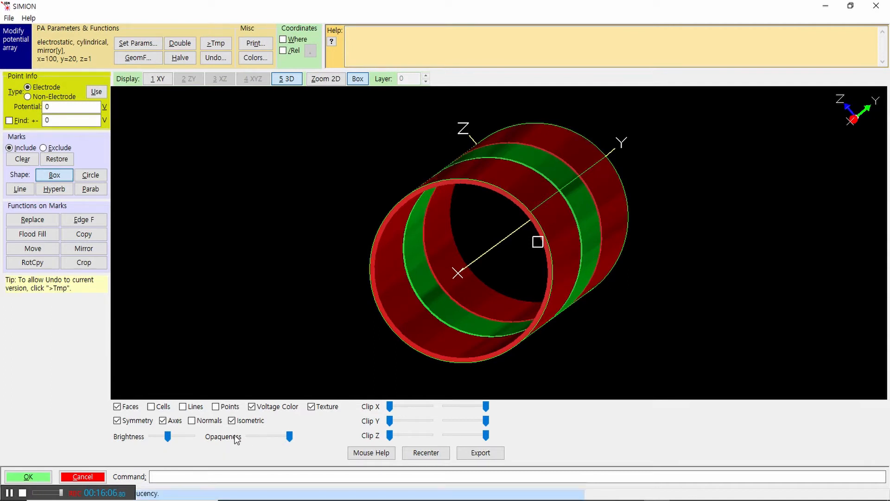
Step: Turn off isometric projection and inspect the electrode cylinders in perspective both close up and from far away
{"action": "left_click", "coordinate": [232, 421]}
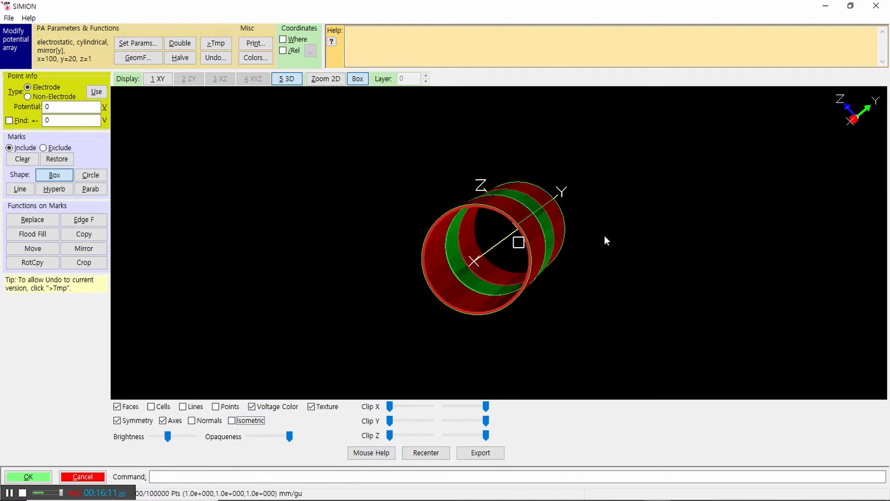
{"action": "mouse_move", "coordinate": [619, 232]}
{"action": "left_mouse_down"}
{"action": "mouse_move", "coordinate": [609, 249]}
{"action": "mouse_move", "coordinate": [592, 217]}
{"action": "mouse_move", "coordinate": [615, 245]}
{"action": "left_mouse_up"}
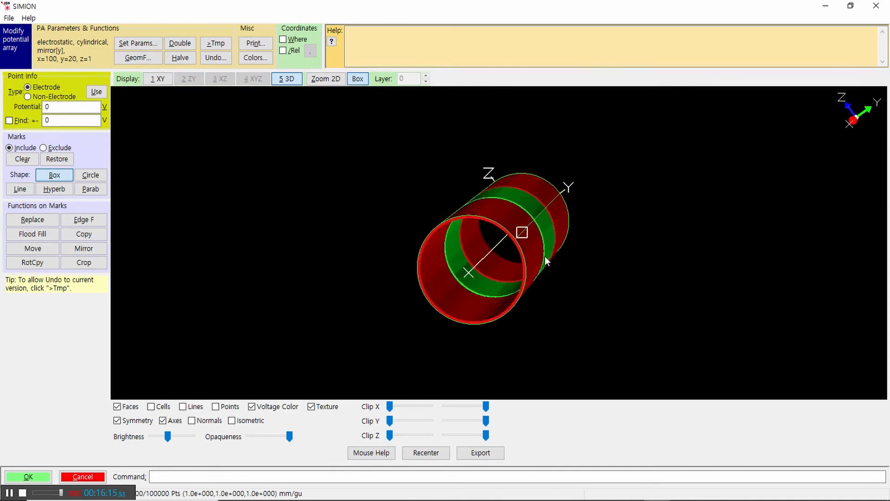
{"action": "scroll", "coordinate": [552, 292], "scroll_direction": "up", "scroll_amount": 3}
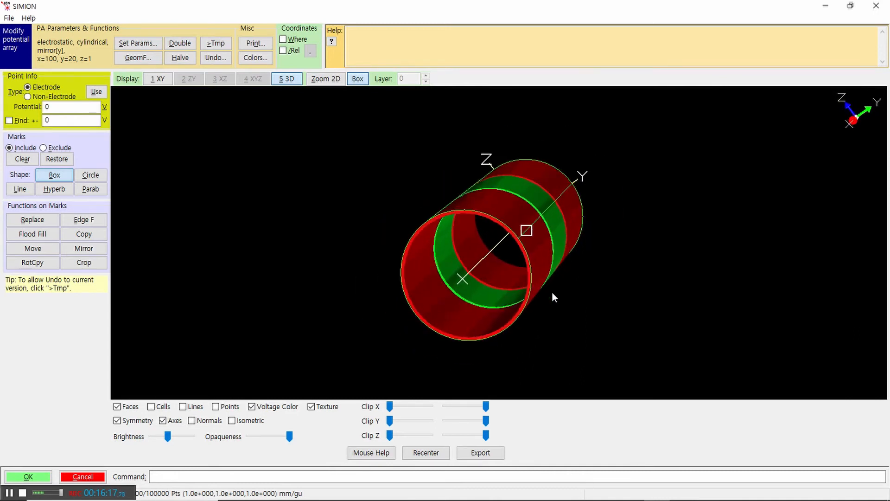
{"action": "scroll", "coordinate": [553, 292], "scroll_direction": "down", "scroll_amount": 2}
{"action": "scroll", "coordinate": [552, 290], "scroll_direction": "up", "scroll_amount": 5}
{"action": "scroll", "coordinate": [553, 289], "scroll_direction": "down", "scroll_amount": 3}
{"action": "scroll", "coordinate": [553, 288], "scroll_direction": "up", "scroll_amount": 4}
{"action": "scroll", "coordinate": [553, 290], "scroll_direction": "down", "scroll_amount": 5}
{"action": "scroll", "coordinate": [553, 288], "scroll_direction": "up", "scroll_amount": 3}
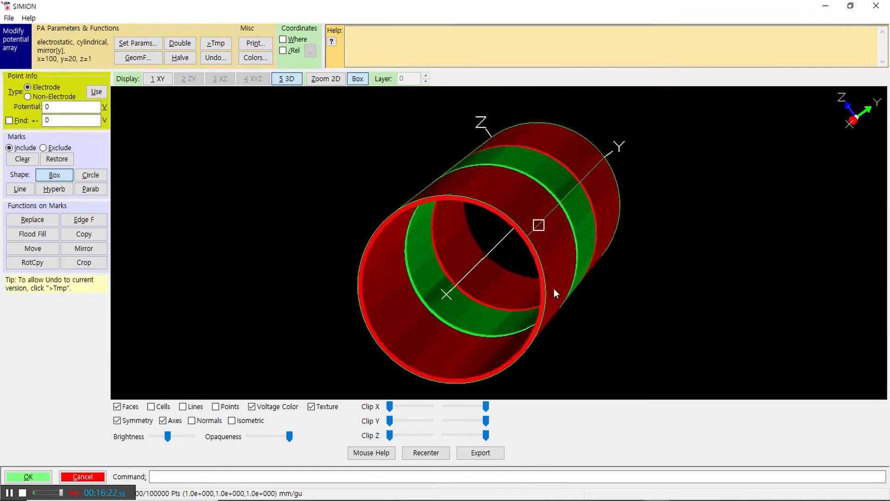
{"action": "scroll", "coordinate": [554, 289], "scroll_direction": "up", "scroll_amount": 1}
{"action": "scroll", "coordinate": [554, 288], "scroll_direction": "down", "scroll_amount": 1}
{"action": "left_click_drag", "start_coordinate": [358, 155], "coordinate": [526, 284]}
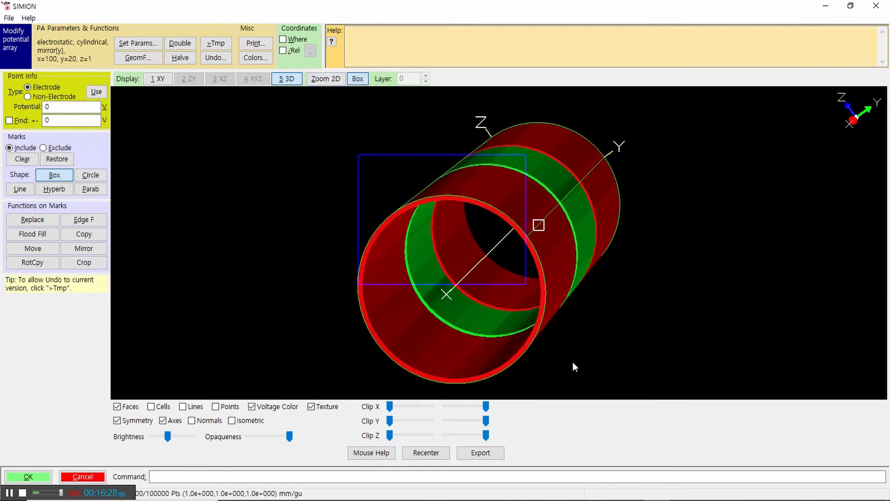
{"action": "scroll", "coordinate": [667, 213], "scroll_direction": "up", "scroll_amount": 2}
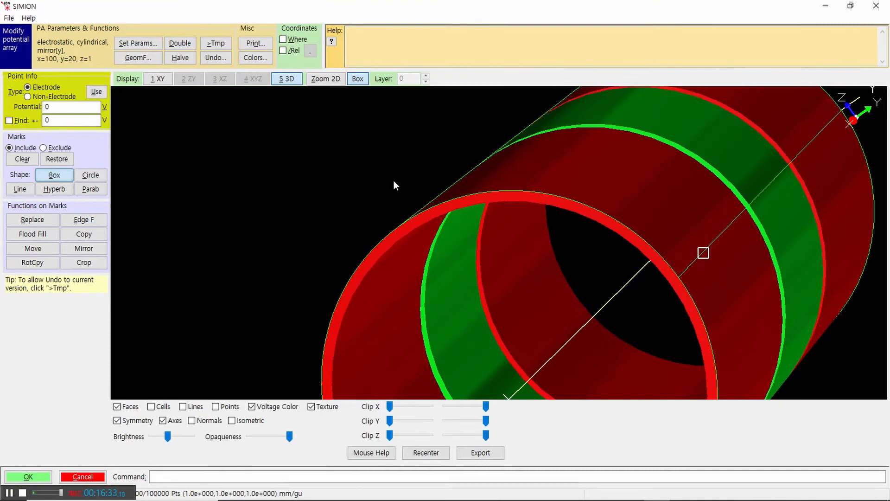
{"action": "scroll", "coordinate": [393, 180], "scroll_direction": "down", "scroll_amount": 5}
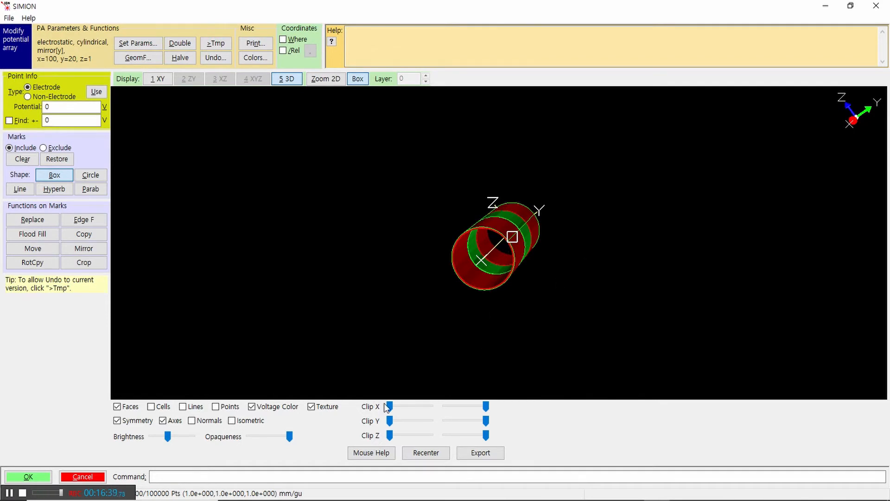
Step: Clip the lens along Z from both ends to look inside it, and restore the full Z range
{"action": "mouse_move", "coordinate": [391, 407]}
{"action": "left_mouse_down"}
{"action": "mouse_move", "coordinate": [413, 404]}
{"action": "mouse_move", "coordinate": [385, 407]}
{"action": "left_mouse_up"}
{"action": "left_click_drag", "start_coordinate": [566, 284], "coordinate": [590, 294]}
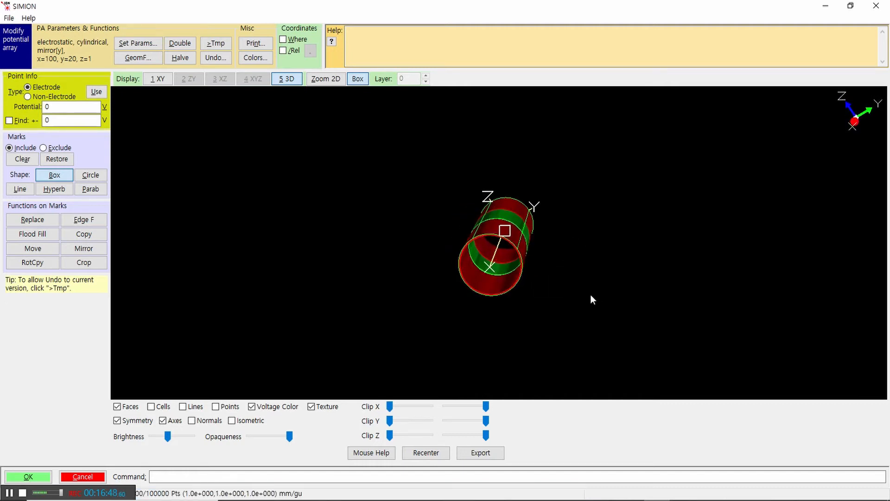
{"action": "left_click_drag", "start_coordinate": [390, 435], "coordinate": [407, 431]}
{"action": "left_click_drag", "start_coordinate": [546, 344], "coordinate": [466, 411]}
{"action": "left_click_drag", "start_coordinate": [406, 435], "coordinate": [394, 435]}
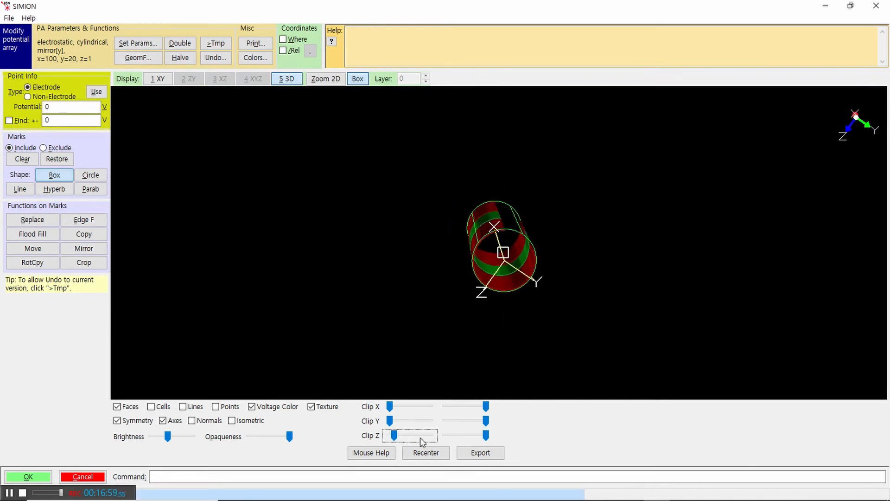
{"action": "left_click_drag", "start_coordinate": [486, 435], "coordinate": [472, 434]}
{"action": "mouse_move", "coordinate": [394, 436]}
{"action": "left_mouse_down"}
{"action": "mouse_move", "coordinate": [403, 435]}
{"action": "mouse_move", "coordinate": [391, 436]}
{"action": "left_mouse_up"}
{"action": "left_click_drag", "start_coordinate": [473, 434], "coordinate": [486, 435]}
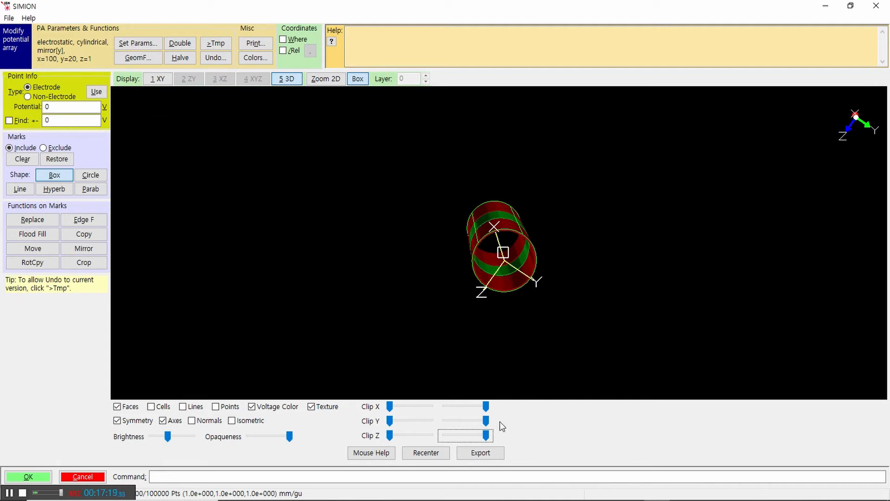
Step: Clip the lens briefly at the upper Y limit and restore the full Y range
{"action": "left_click_drag", "start_coordinate": [485, 420], "coordinate": [478, 420]}
{"action": "left_click", "coordinate": [390, 421]}
{"action": "mouse_move", "coordinate": [391, 424]}
{"action": "left_mouse_down"}
{"action": "mouse_move", "coordinate": [398, 422]}
{"action": "mouse_move", "coordinate": [392, 406]}
{"action": "mouse_move", "coordinate": [414, 408]}
{"action": "mouse_move", "coordinate": [390, 406]}
{"action": "mouse_move", "coordinate": [390, 422]}
{"action": "left_mouse_up"}
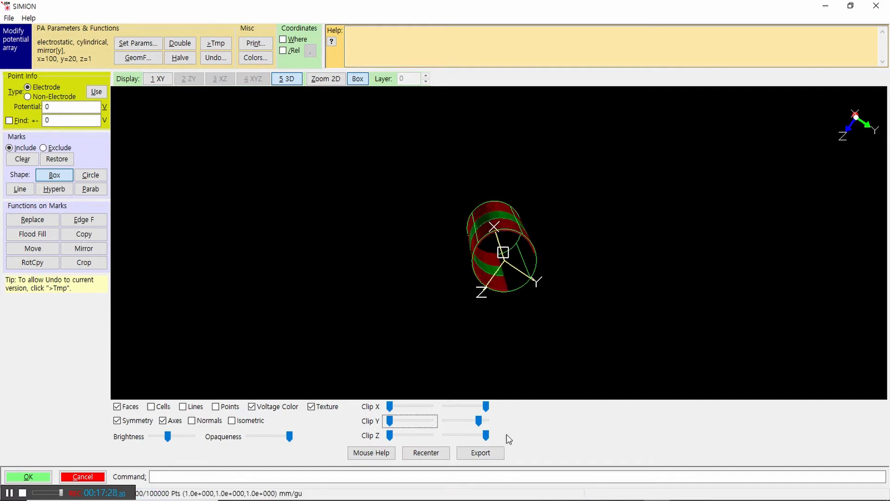
{"action": "left_click_drag", "start_coordinate": [479, 420], "coordinate": [492, 436]}
{"action": "left_click", "coordinate": [486, 406]}
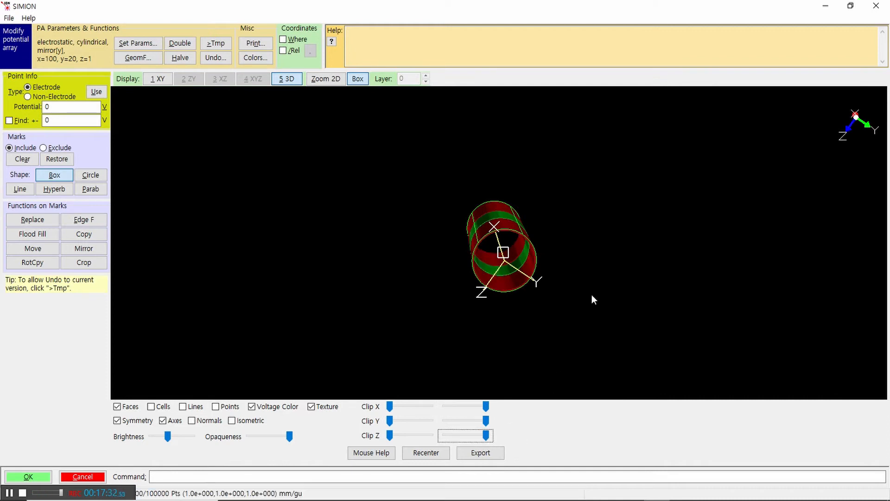
Step: Lower the upper Y clip limit to cut the lens lengthwise and examine the cutaway from several angles
{"action": "left_click_drag", "start_coordinate": [591, 294], "coordinate": [391, 283]}
{"action": "left_click", "coordinate": [484, 437]}
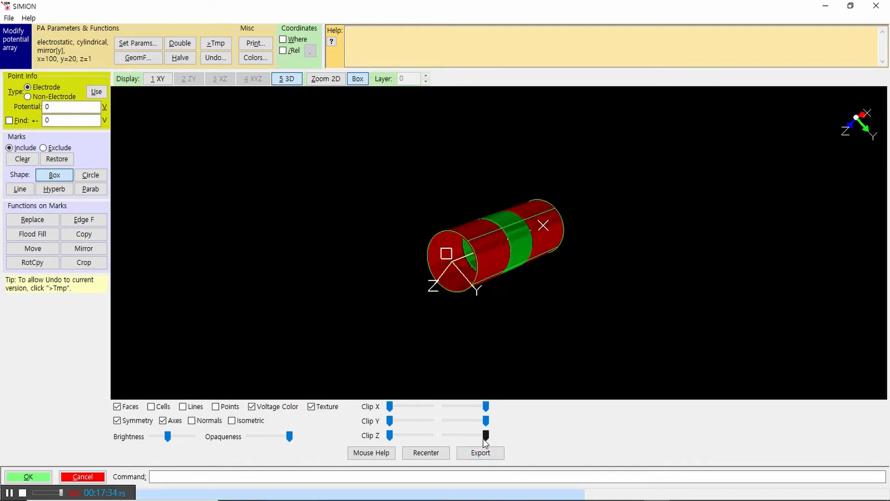
{"action": "left_click_drag", "start_coordinate": [486, 420], "coordinate": [470, 420]}
{"action": "left_click_drag", "start_coordinate": [575, 288], "coordinate": [560, 305]}
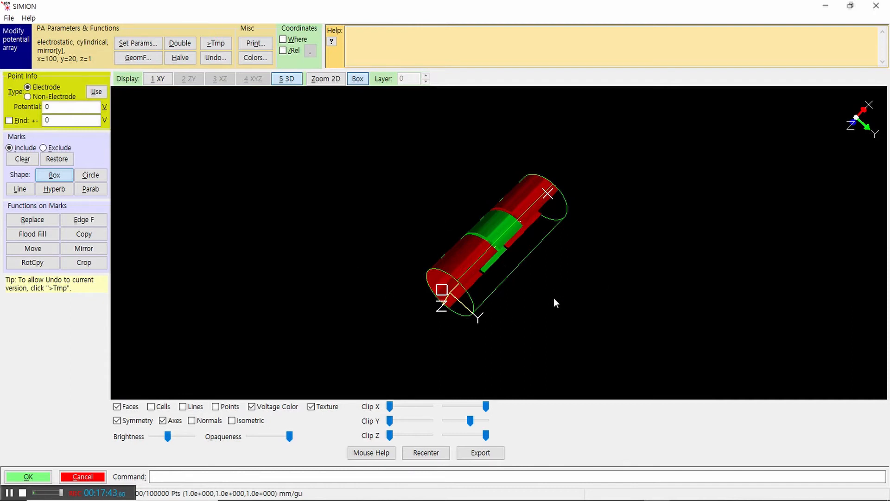
{"action": "middle_click_drag", "start_coordinate": [554, 297], "coordinate": [481, 242]}
{"action": "left_click_drag", "start_coordinate": [607, 284], "coordinate": [509, 254]}
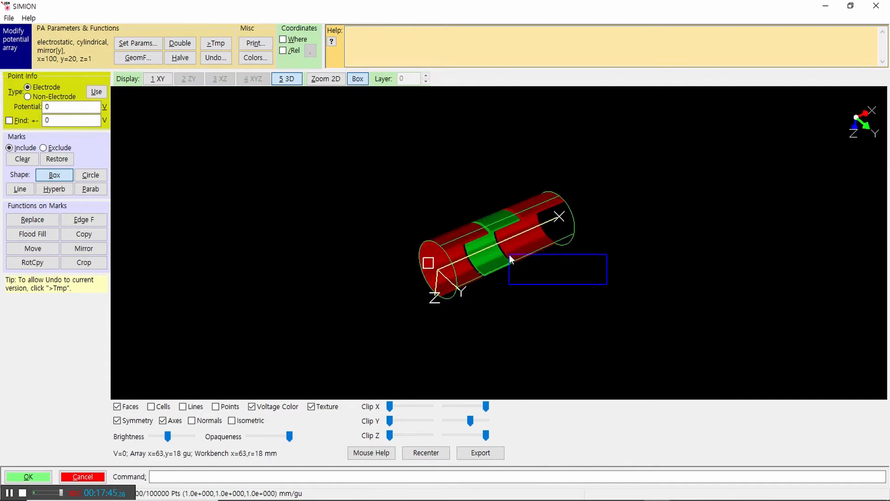
{"action": "left_click", "coordinate": [632, 262]}
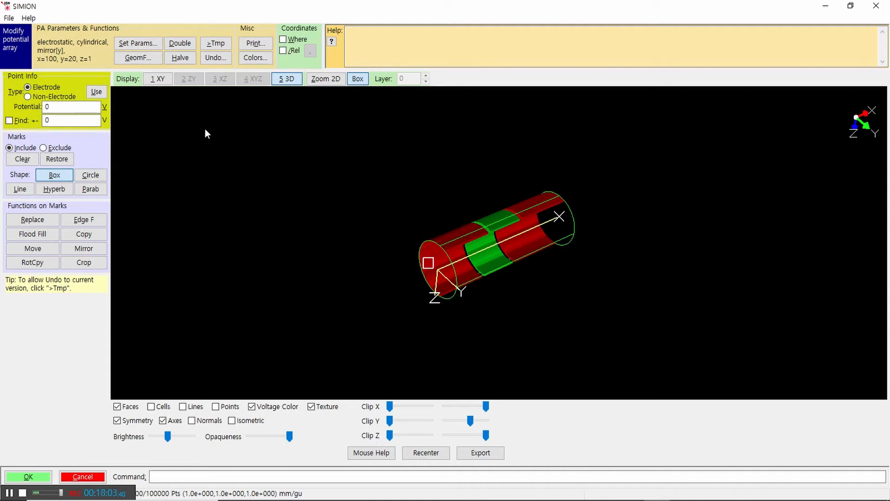
Step: Return to the XY cross-section and review the x and y grid point counts in the array parameters
{"action": "left_click", "coordinate": [158, 80]}
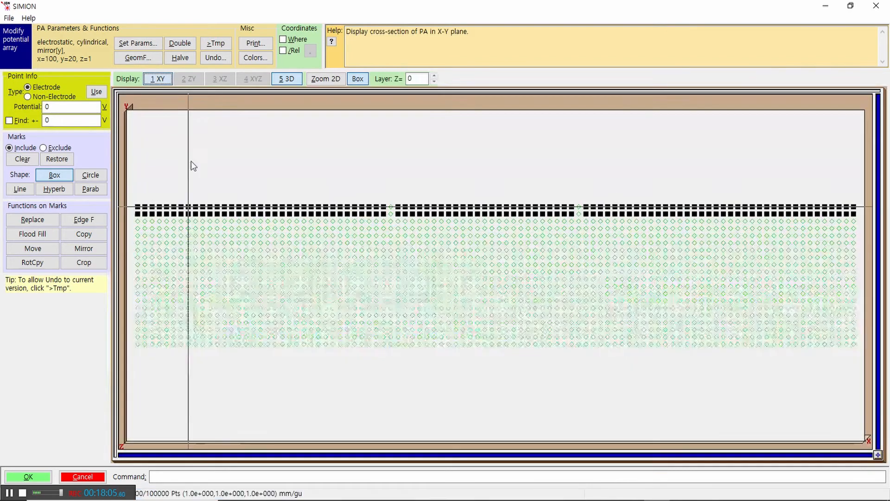
{"action": "left_click", "coordinate": [148, 46]}
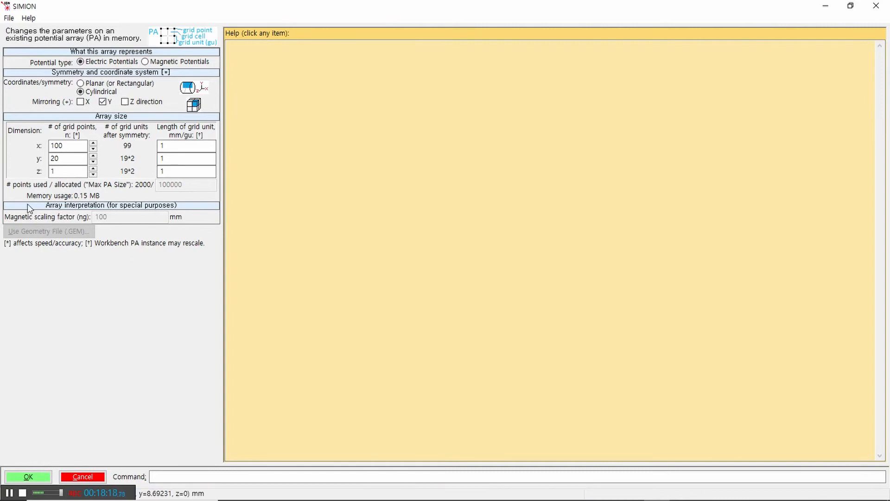
{"action": "left_click", "coordinate": [67, 146]}
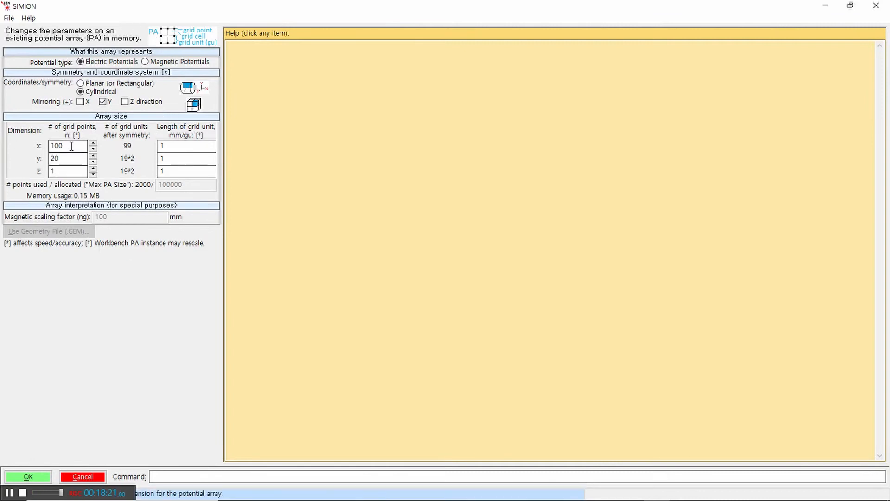
{"action": "left_click_drag", "start_coordinate": [68, 145], "coordinate": [50, 159]}
{"action": "left_click", "coordinate": [59, 158]}
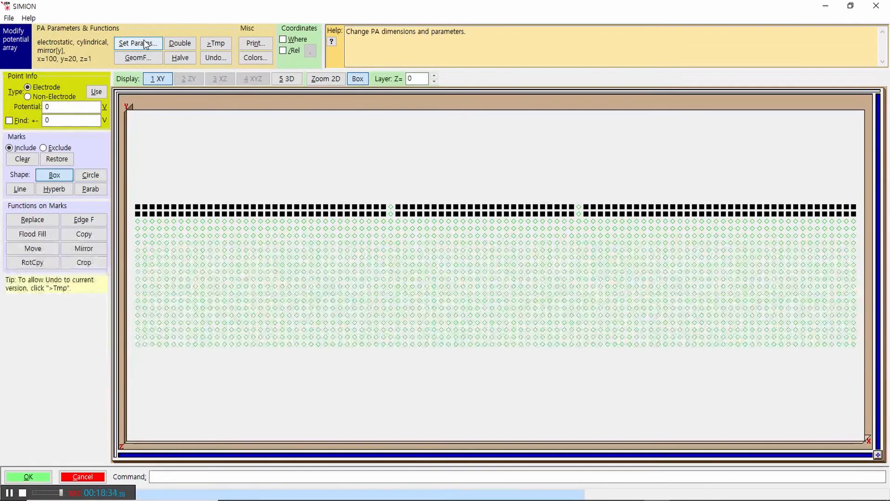
Step: Resample the potential array with the Double option, leaving interpolated electrode points off
{"action": "left_click", "coordinate": [180, 45]}
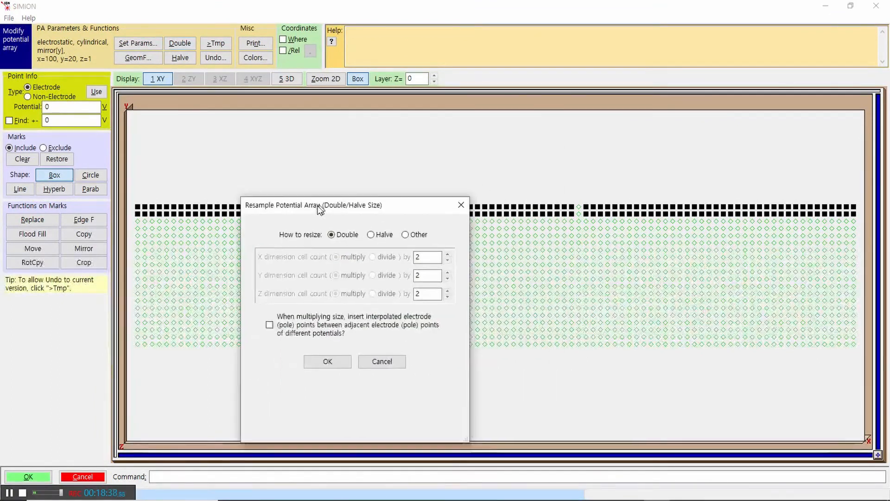
{"action": "left_click_drag", "start_coordinate": [320, 209], "coordinate": [397, 162]}
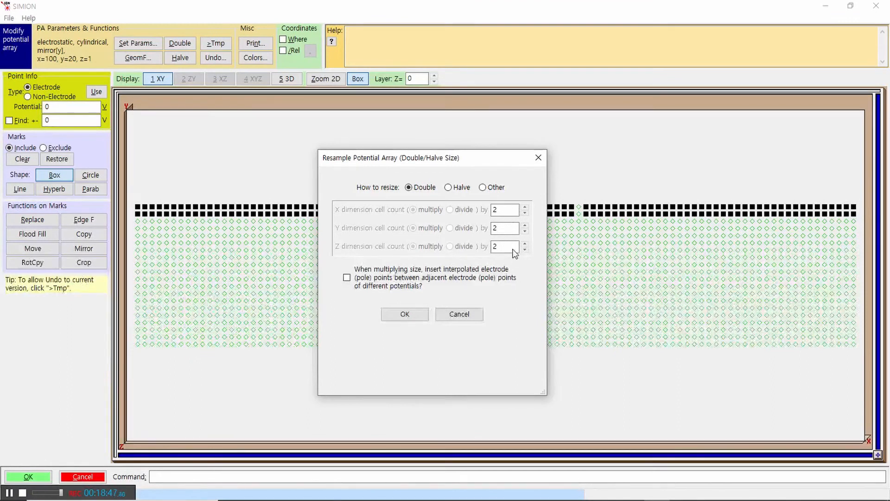
{"action": "left_click", "coordinate": [405, 315]}
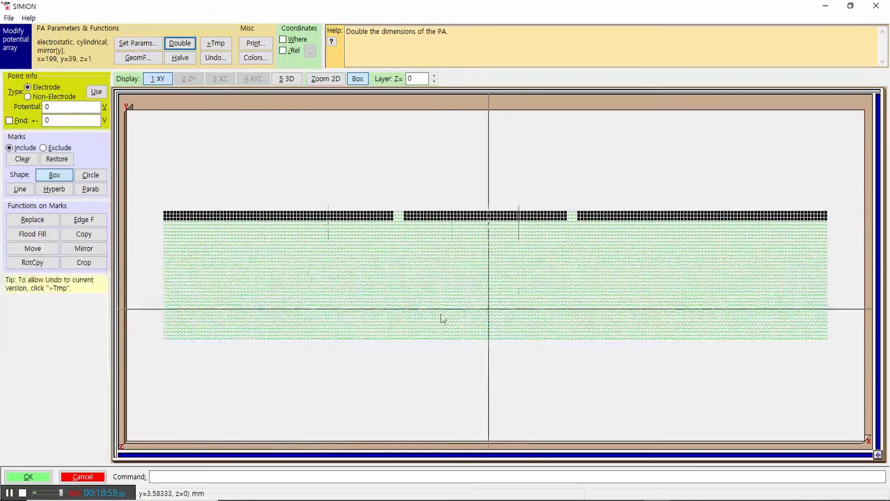
Step: Review the doubled array's grid point counts in x, y and z and its grid unit length in the array parameters
{"action": "left_click", "coordinate": [136, 44]}
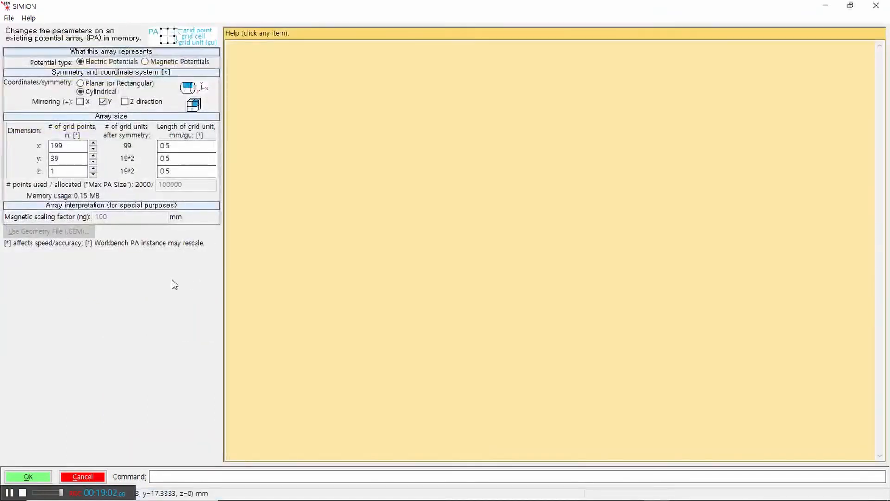
{"action": "double_click", "coordinate": [76, 149]}
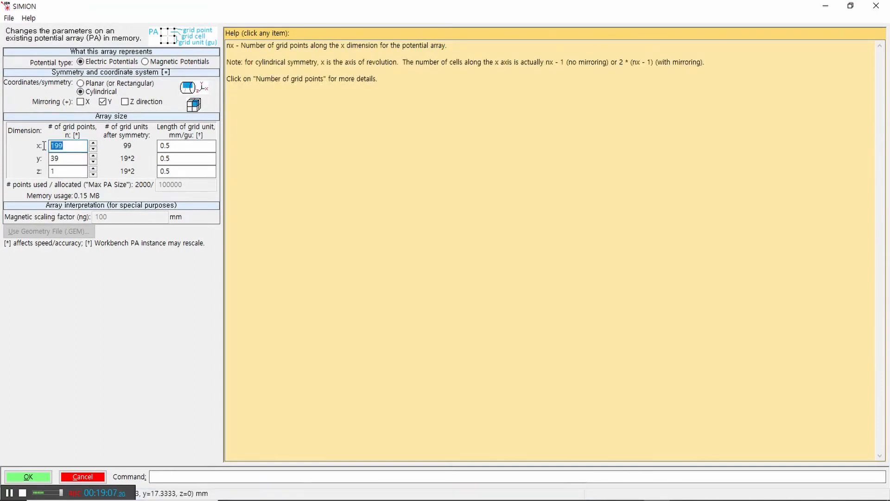
{"action": "left_click", "coordinate": [61, 143]}
{"action": "left_click", "coordinate": [68, 150]}
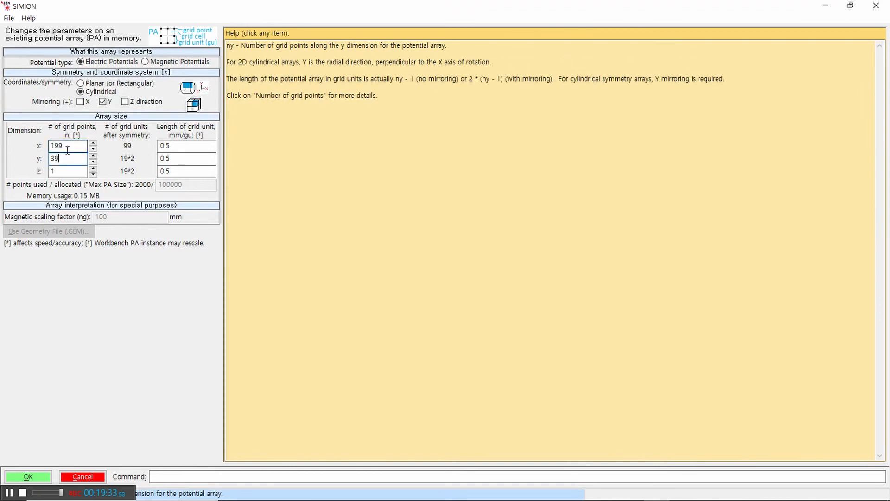
{"action": "double_click", "coordinate": [160, 147]}
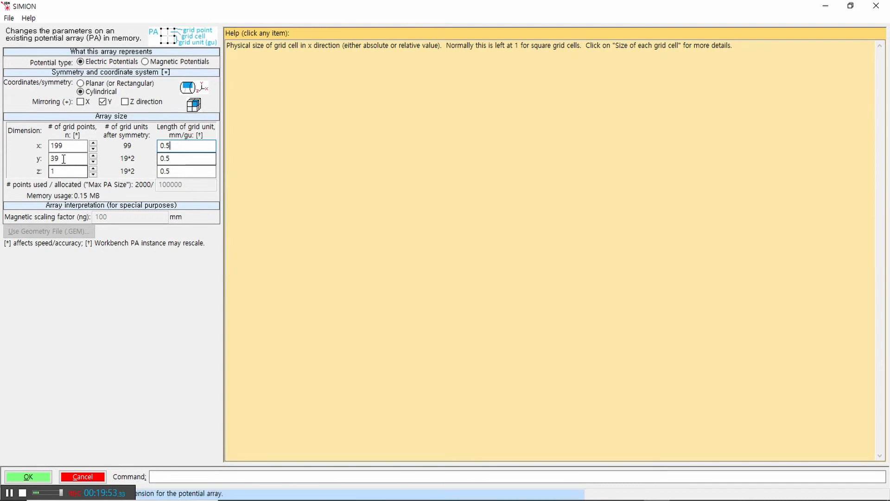
{"action": "left_click_drag", "start_coordinate": [65, 158], "coordinate": [47, 158]}
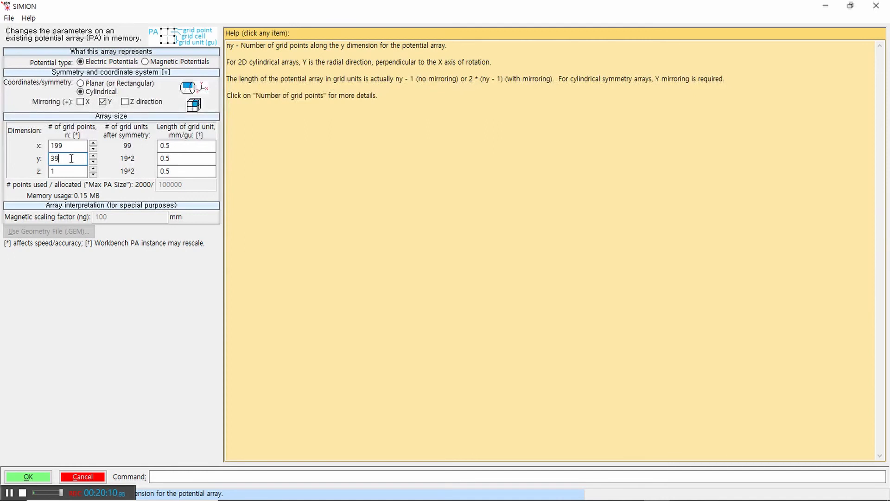
{"action": "key", "text": "Tab"}
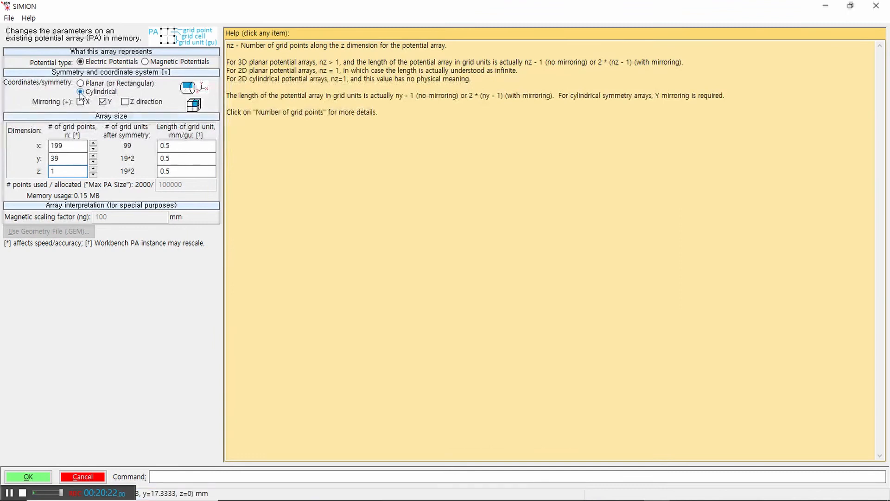
{"action": "double_click", "coordinate": [58, 172]}
{"action": "left_click", "coordinate": [34, 475]}
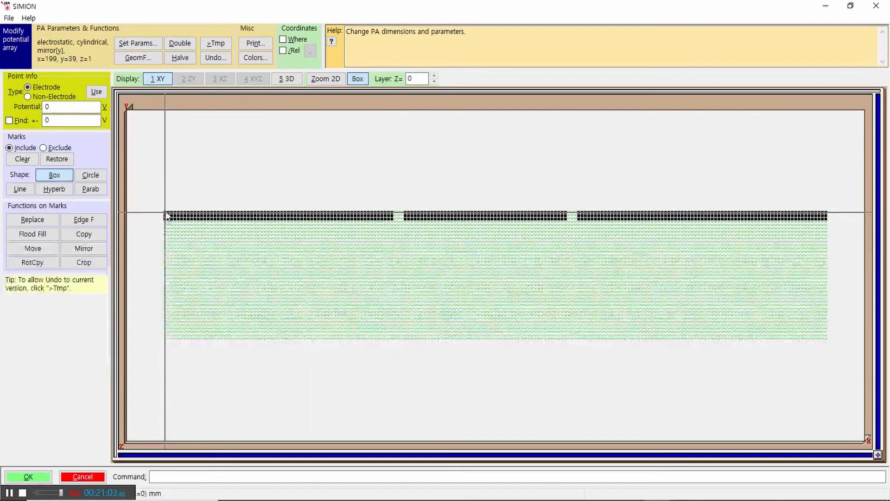
Step: Box-mark the first electrode's outer end, examine its grid points close up, and box-mark the area around the first electrode gap
{"action": "left_click_drag", "start_coordinate": [153, 197], "coordinate": [216, 243]}
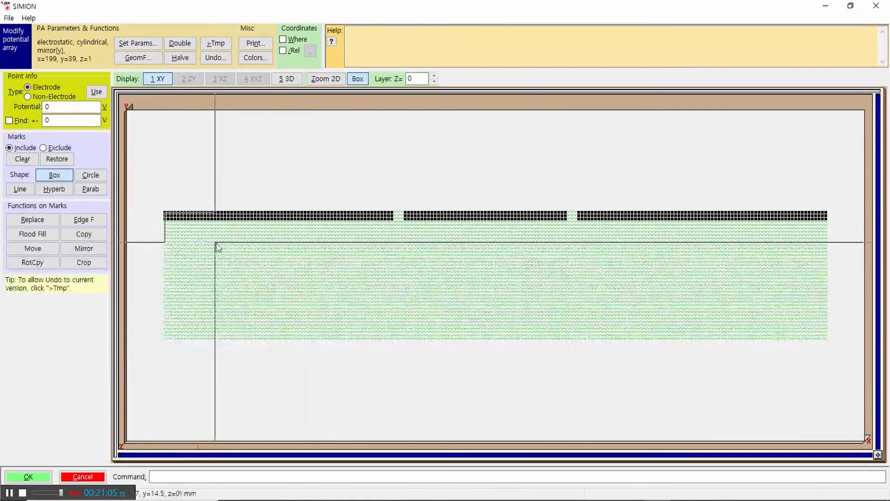
{"action": "right_click", "coordinate": [227, 243]}
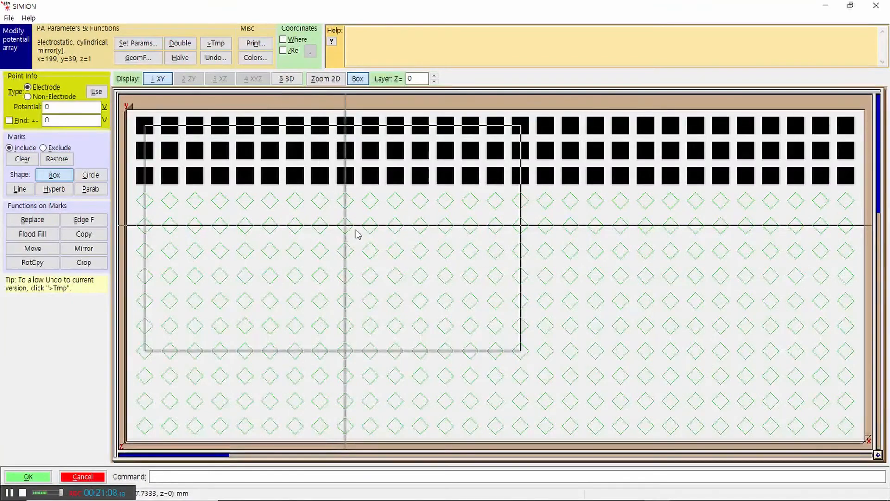
{"action": "right_click", "coordinate": [359, 239]}
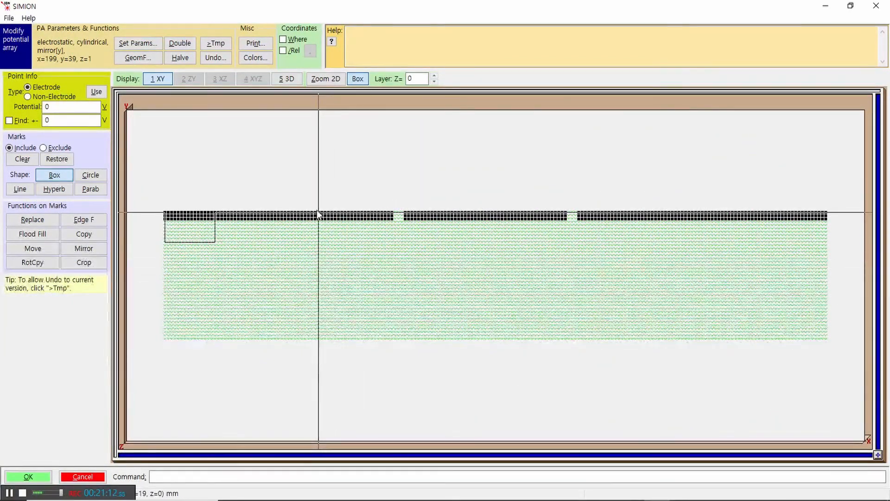
{"action": "left_click_drag", "start_coordinate": [318, 214], "coordinate": [435, 286]}
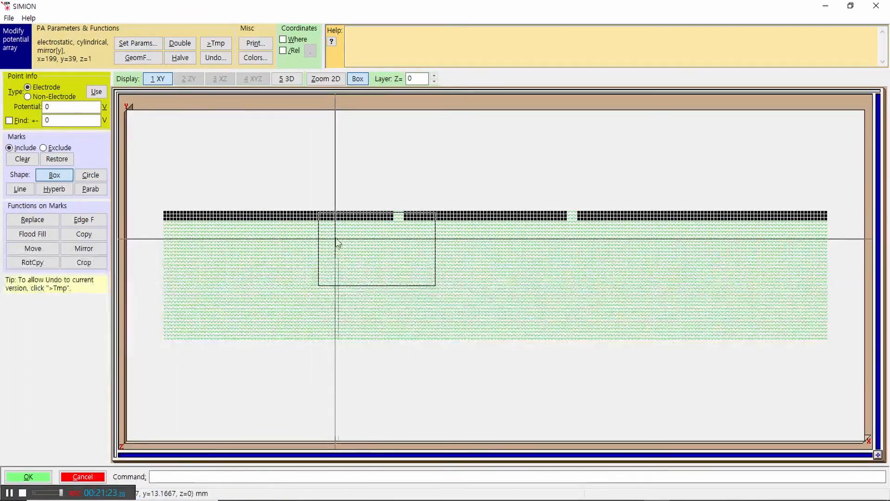
Step: Mark a circular region below the first electrode, with its upper edge reaching the electrode, using the Circle shape
{"action": "left_click", "coordinate": [90, 175]}
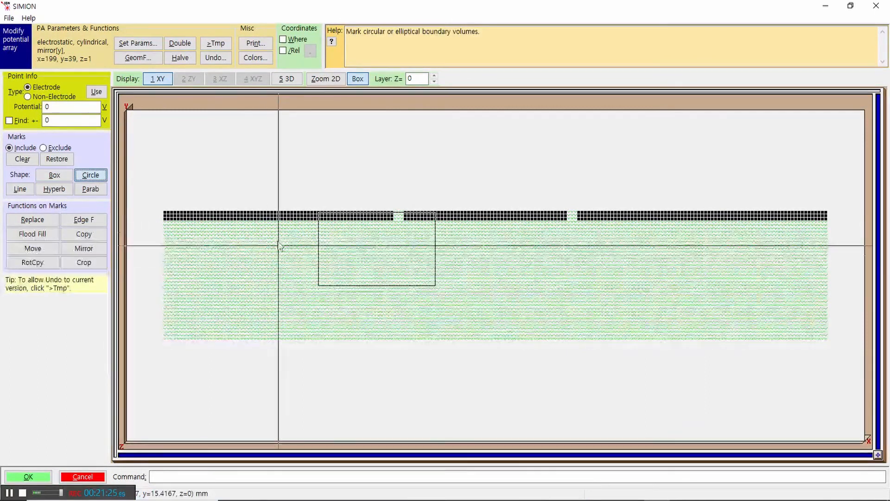
{"action": "left_click", "coordinate": [266, 216]}
{"action": "left_click_drag", "start_coordinate": [312, 272], "coordinate": [353, 234]}
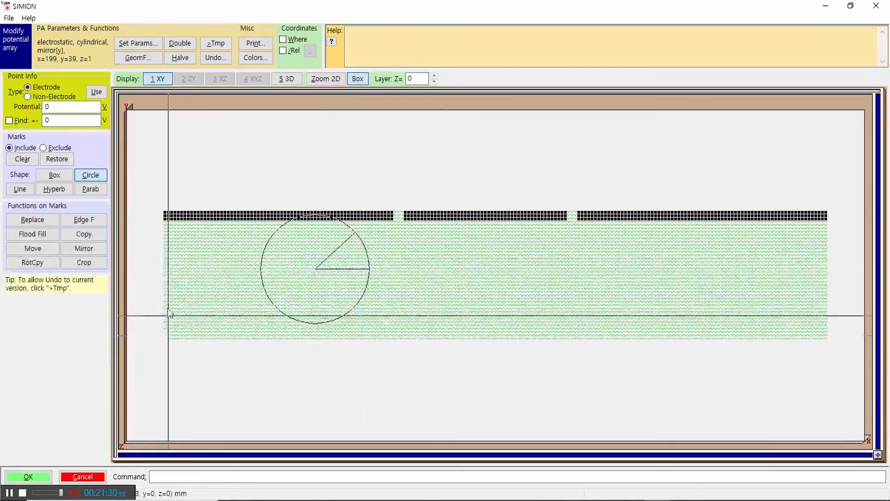
Step: Mark a circular region centred just below the first electrode, covering that electrode's outer end, with the Circle shape
{"action": "right_click", "coordinate": [315, 179]}
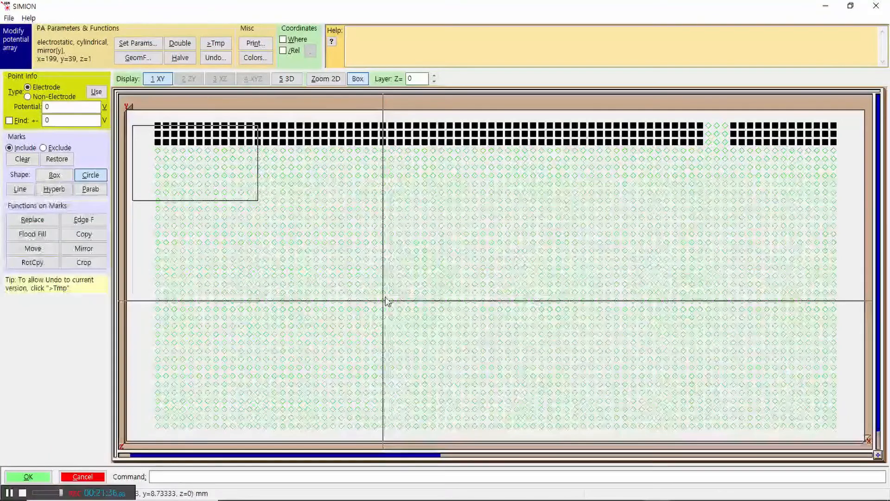
{"action": "right_click", "coordinate": [436, 190]}
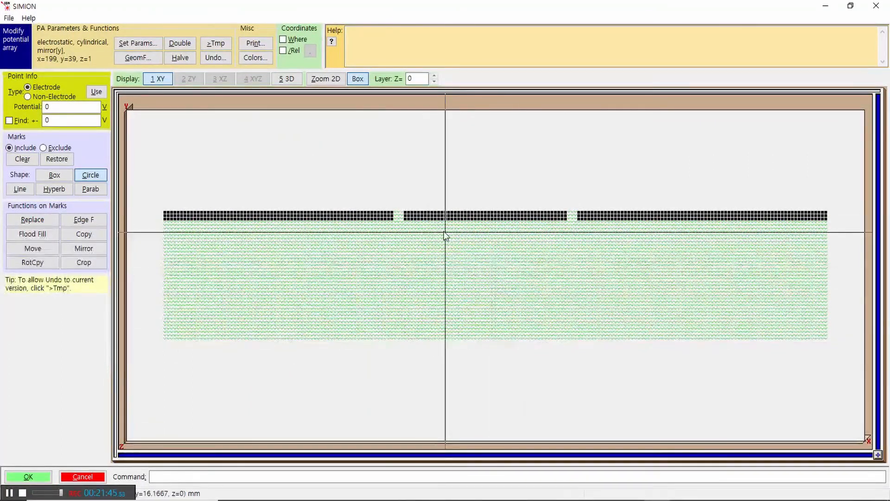
{"action": "left_click_drag", "start_coordinate": [221, 244], "coordinate": [144, 205]}
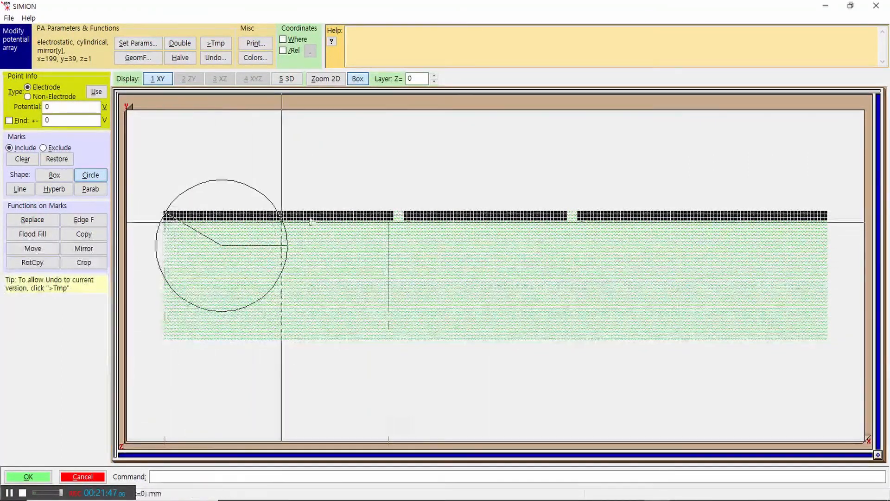
{"action": "right_click", "coordinate": [393, 187]}
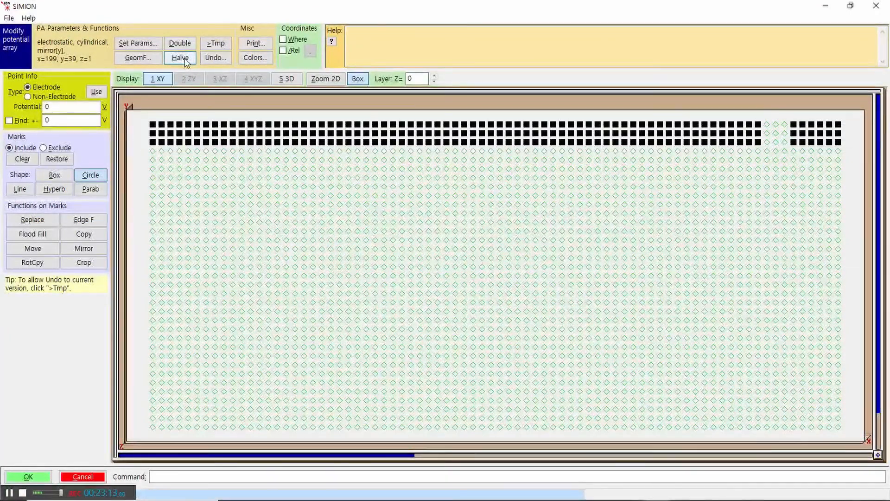
Step: Resample the potential array with the Halve option, leaving the conservation of electrode points off
{"action": "scroll", "coordinate": [287, 203], "scroll_direction": "up", "scroll_amount": 4}
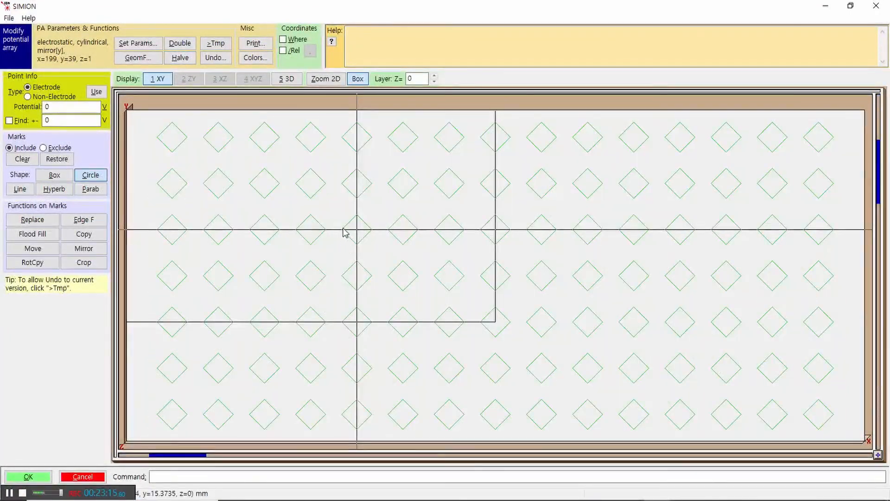
{"action": "scroll", "coordinate": [345, 232], "scroll_direction": "down", "scroll_amount": 5}
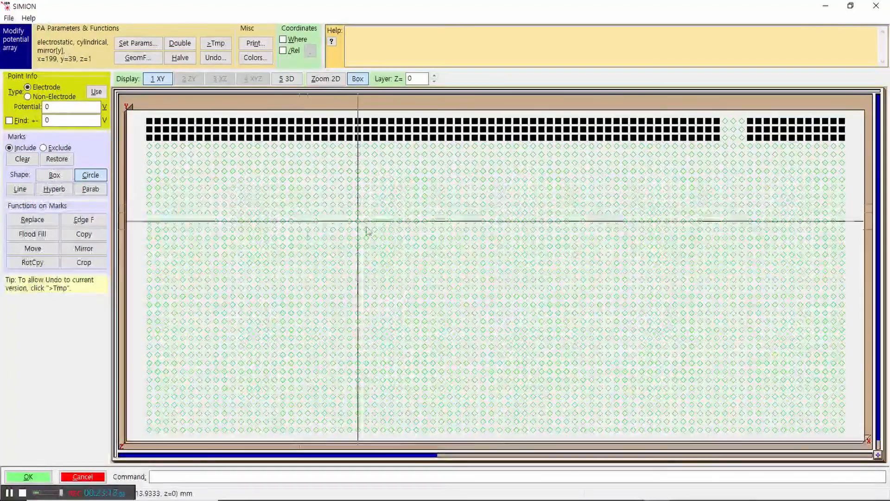
{"action": "scroll", "coordinate": [371, 230], "scroll_direction": "up", "scroll_amount": 4}
{"action": "scroll", "coordinate": [373, 232], "scroll_direction": "down", "scroll_amount": 6}
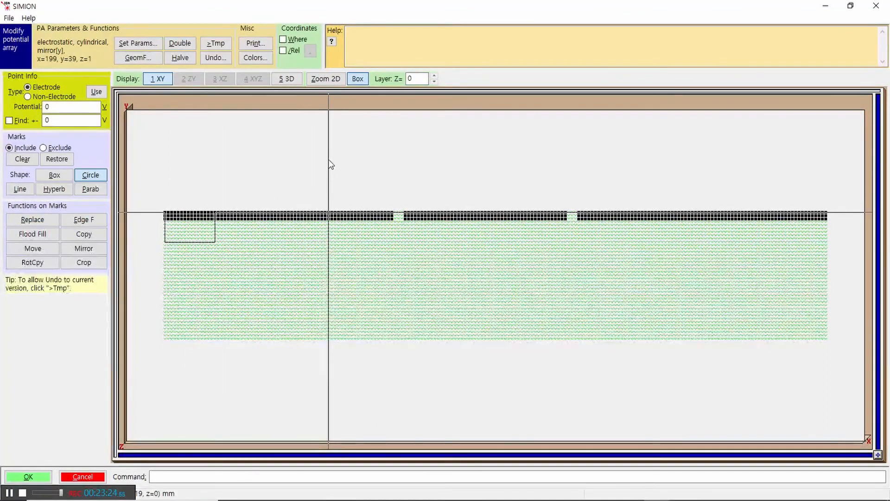
{"action": "left_click", "coordinate": [181, 57]}
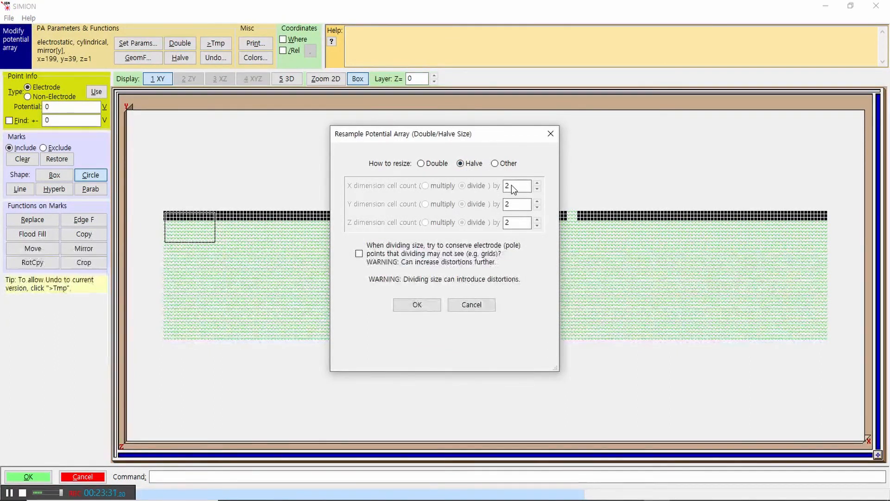
{"action": "left_click", "coordinate": [415, 304]}
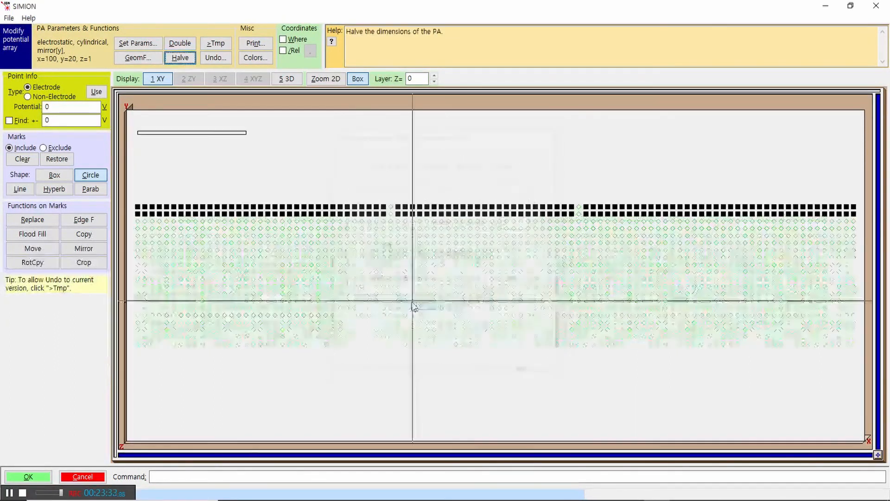